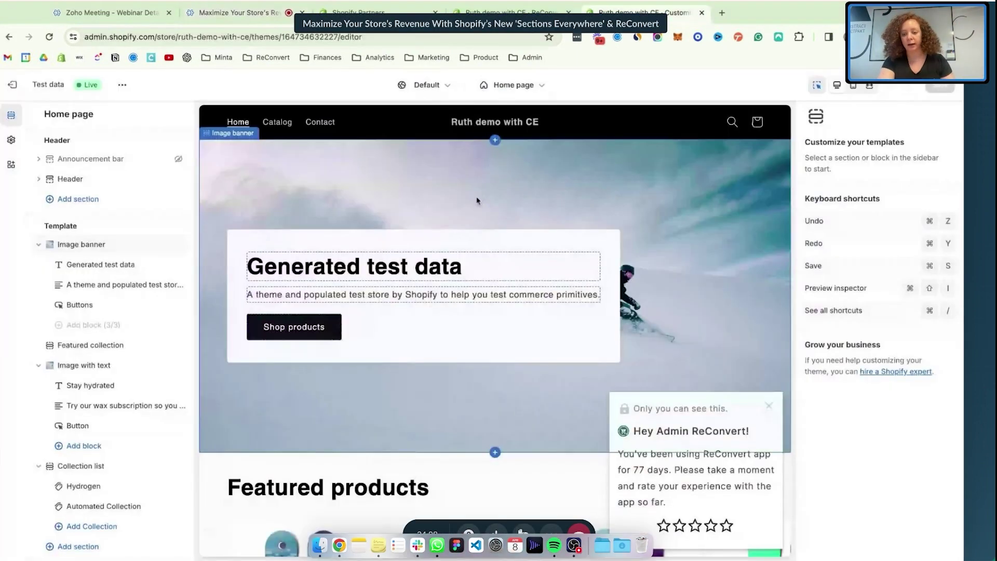
Dismiss the ReConvert rating prompt and check which theme and app blocks can be added to the Image with text section.
click(770, 406)
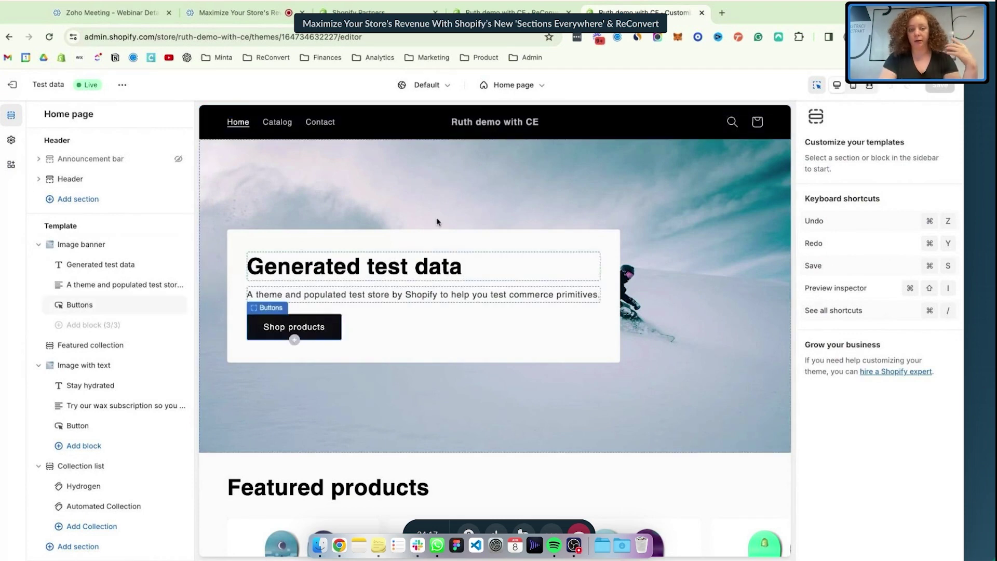
scroll(154, 499, down, 3)
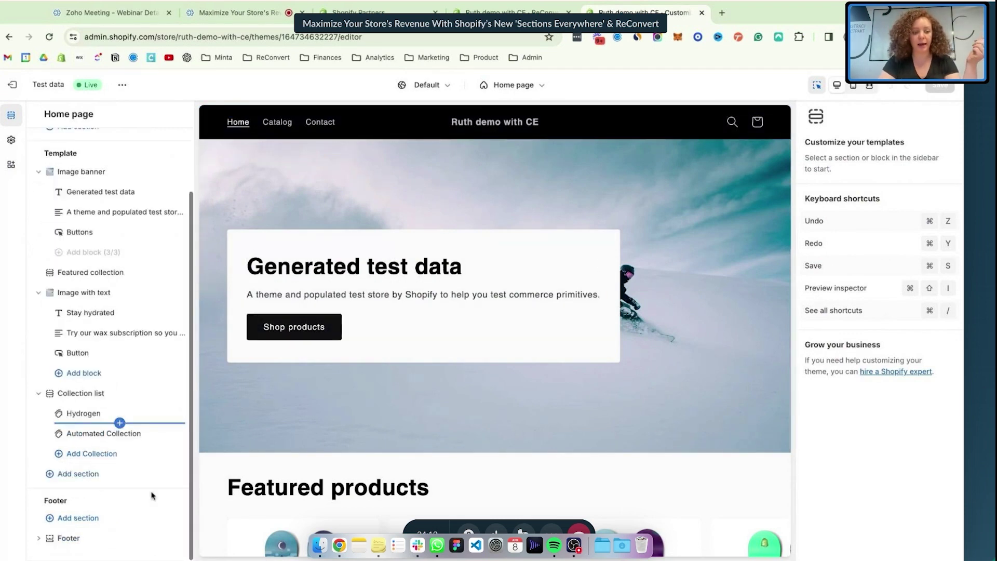
click(84, 373)
click(318, 401)
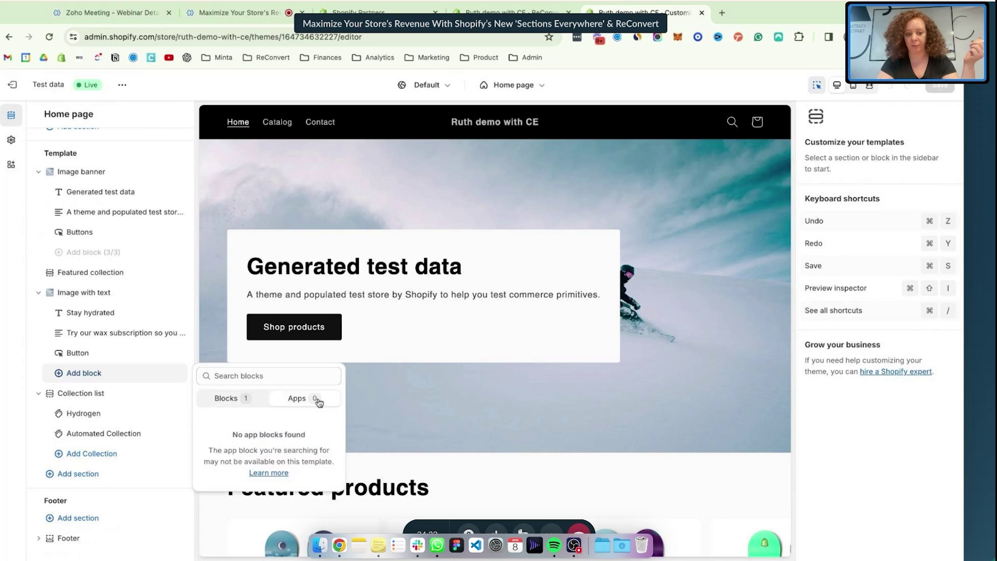
click(254, 404)
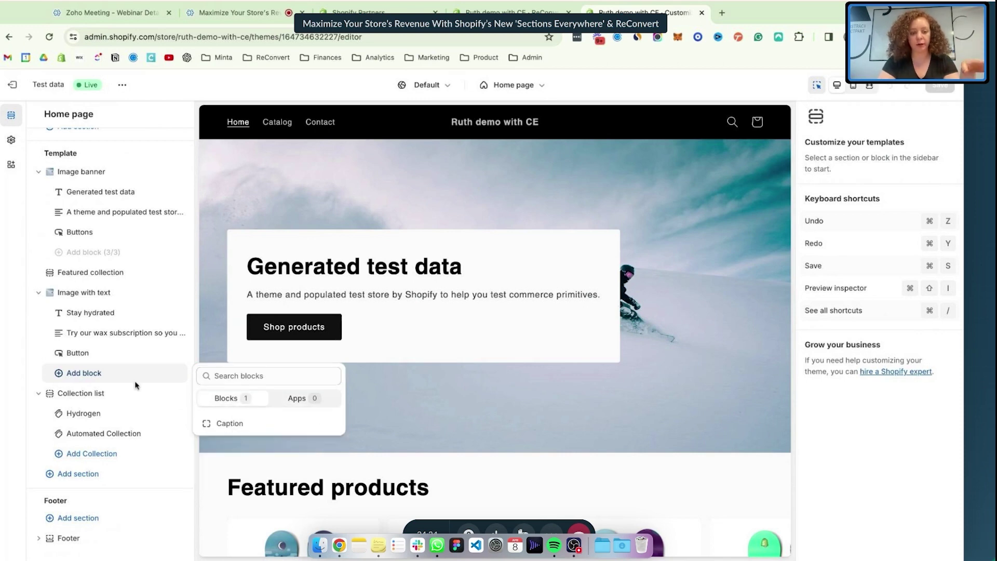
click(315, 406)
key(Escape)
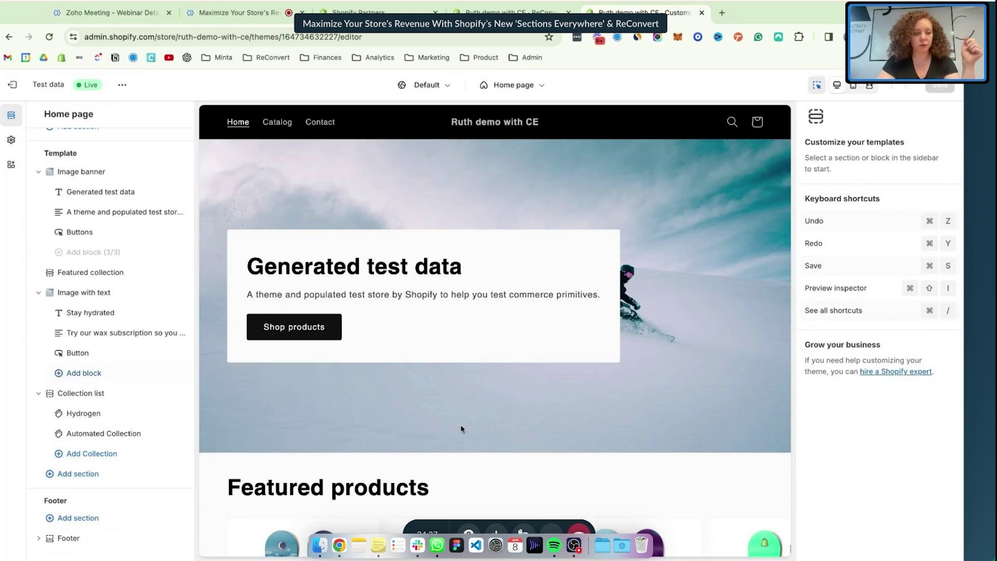
Add a collection block to the home page's Collection list and browse the theme and app sections offered for the template.
click(89, 454)
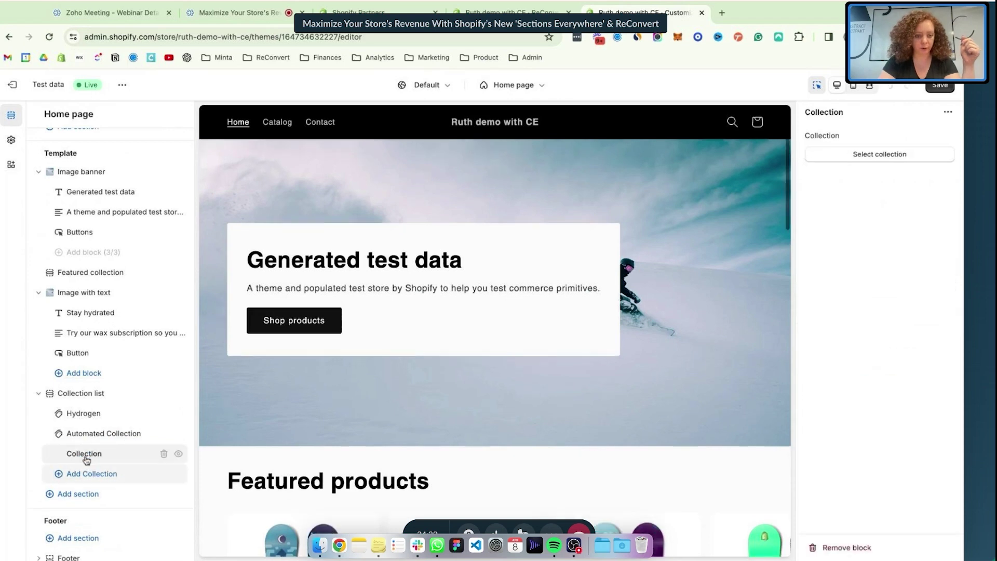
click(78, 494)
click(244, 274)
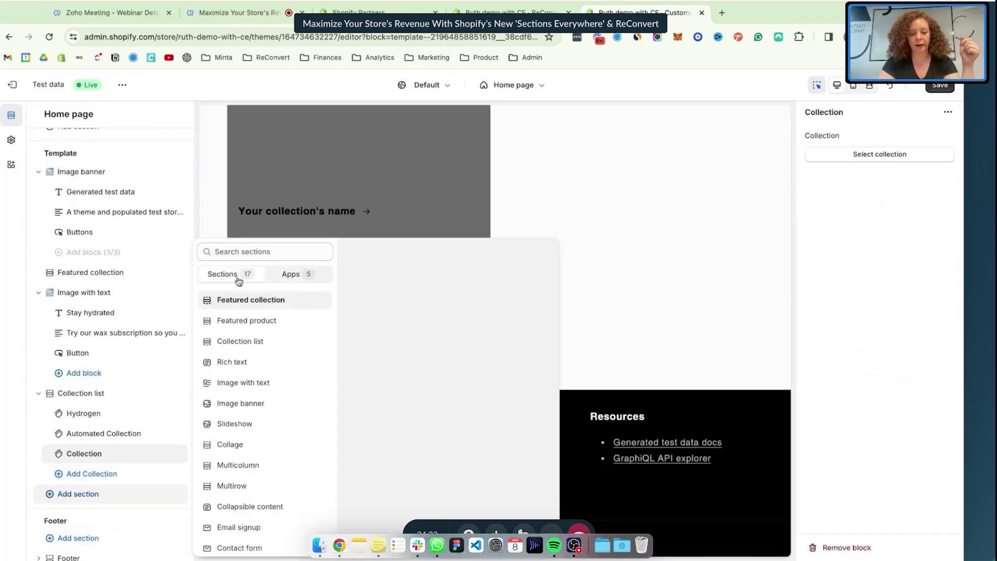
scroll(283, 339, down, 3)
click(285, 275)
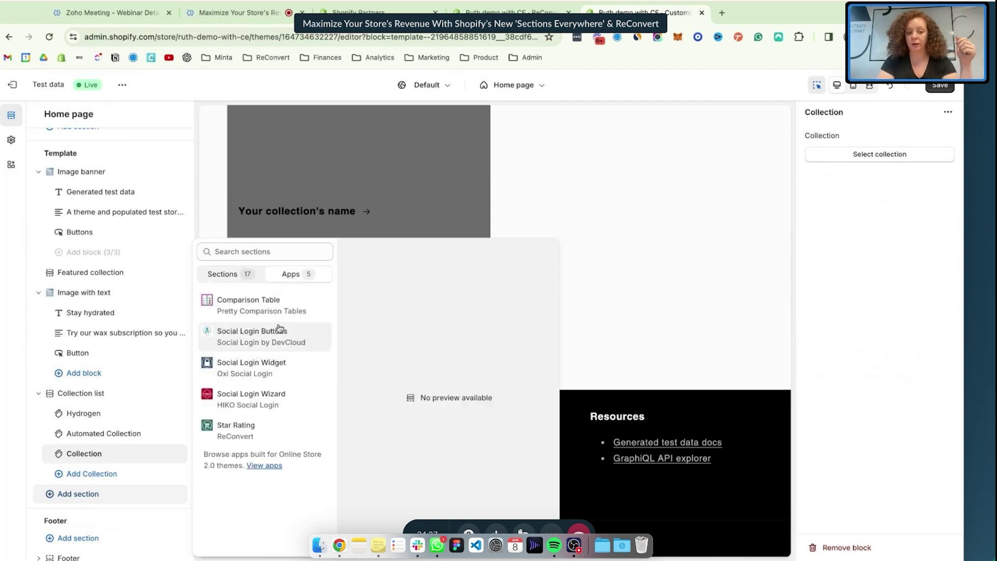
click(679, 290)
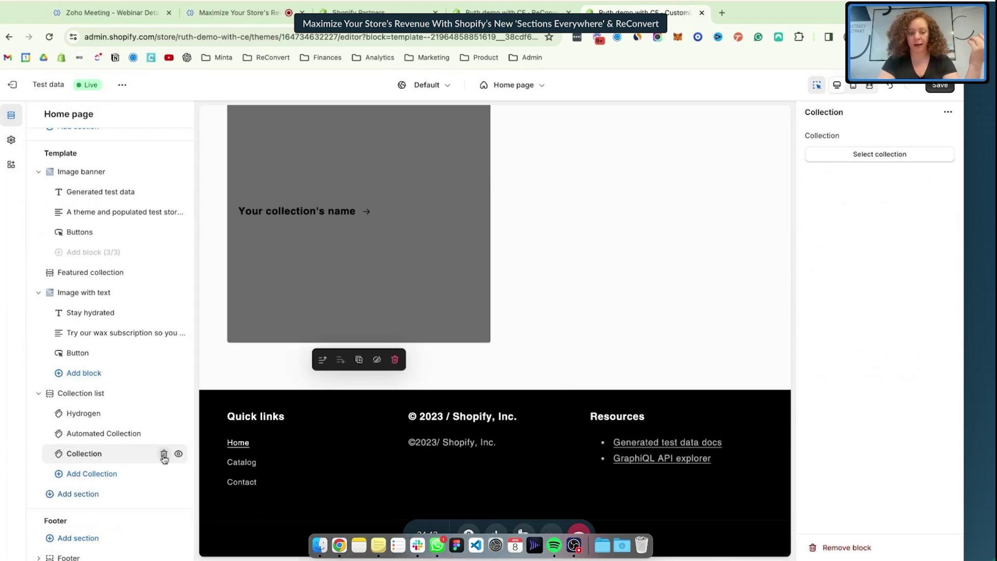
Move the new collection block above Hydrogen in the Collection list.
drag(133, 459, 134, 457)
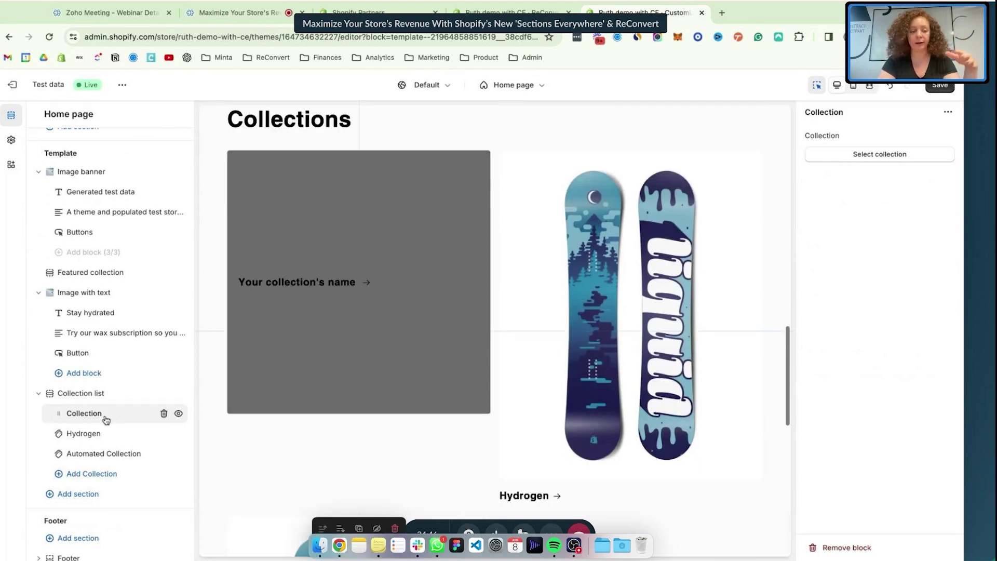
scroll(112, 408, up, 3)
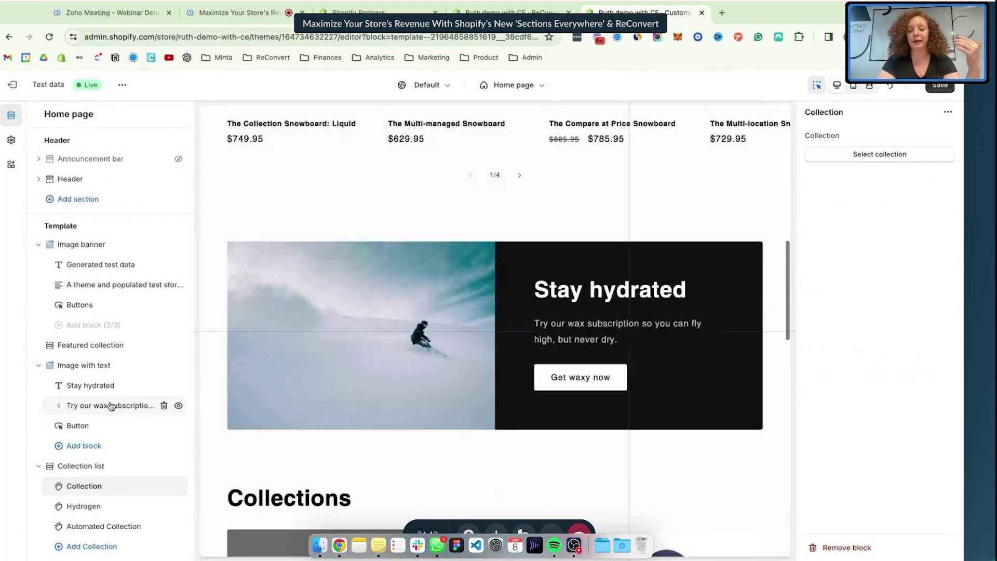
scroll(347, 362, up, 10)
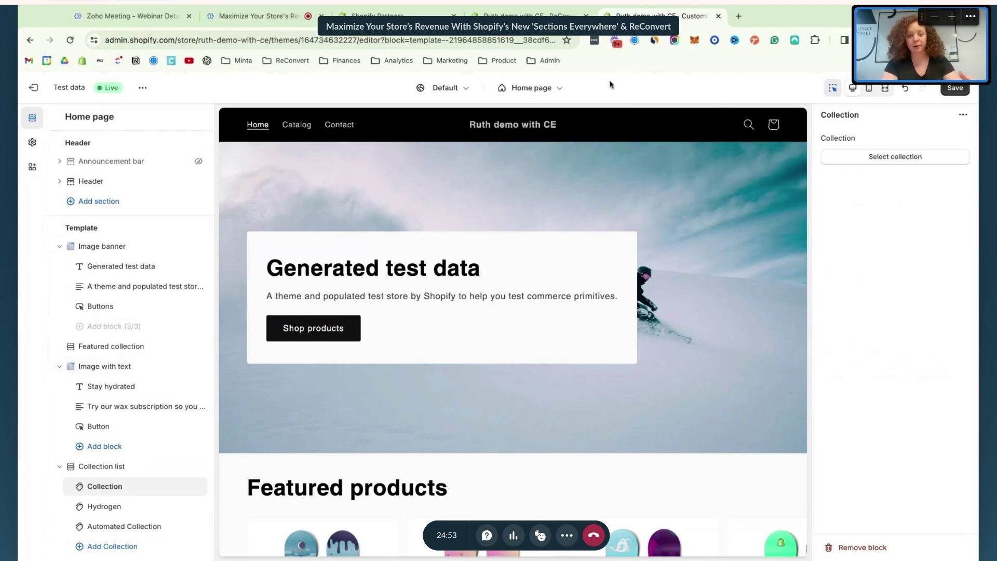
Look through the store page templates that can be customized, then close the theme editor and return to the ReConvert Migration Wizard.
click(521, 88)
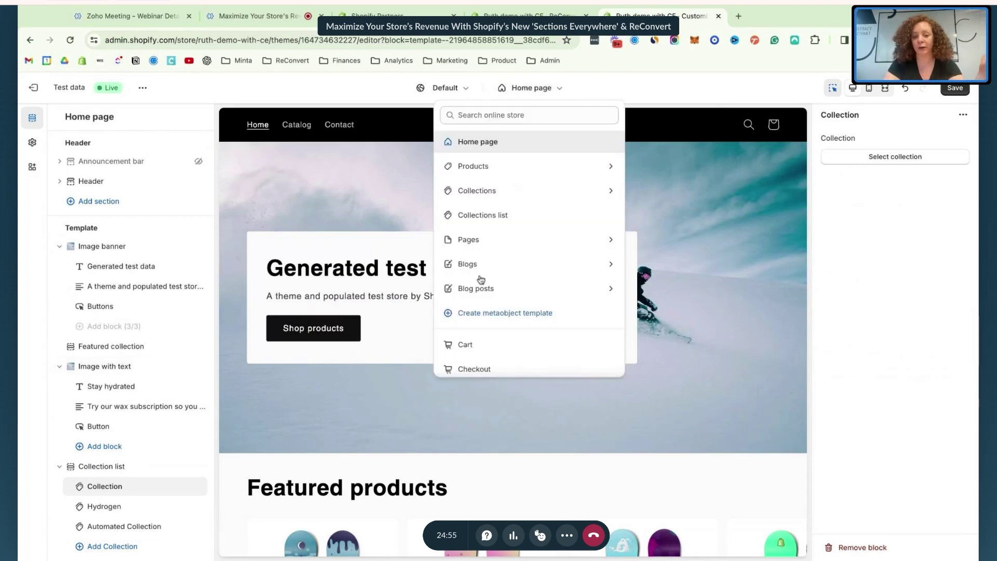
scroll(481, 281, down, 2)
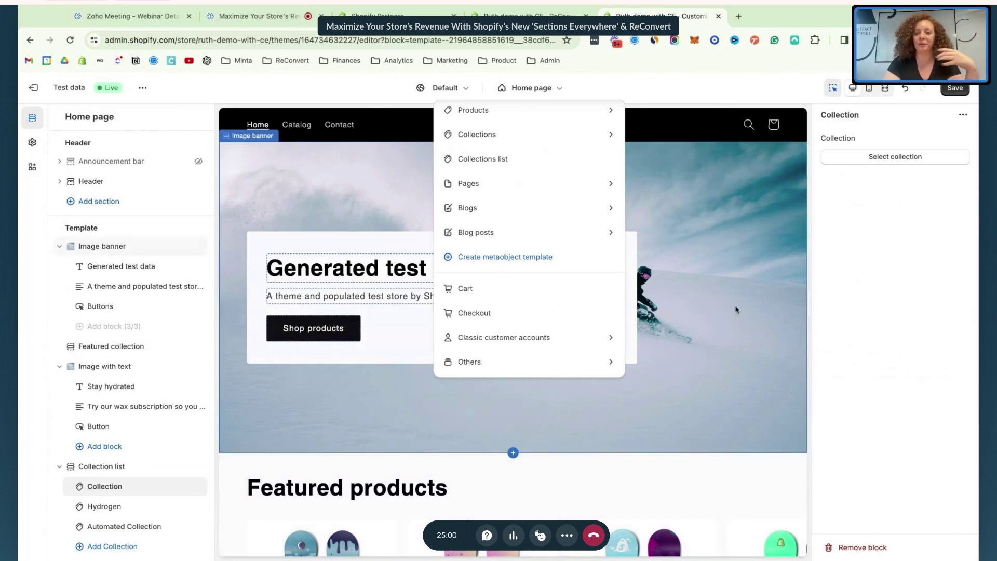
click(751, 318)
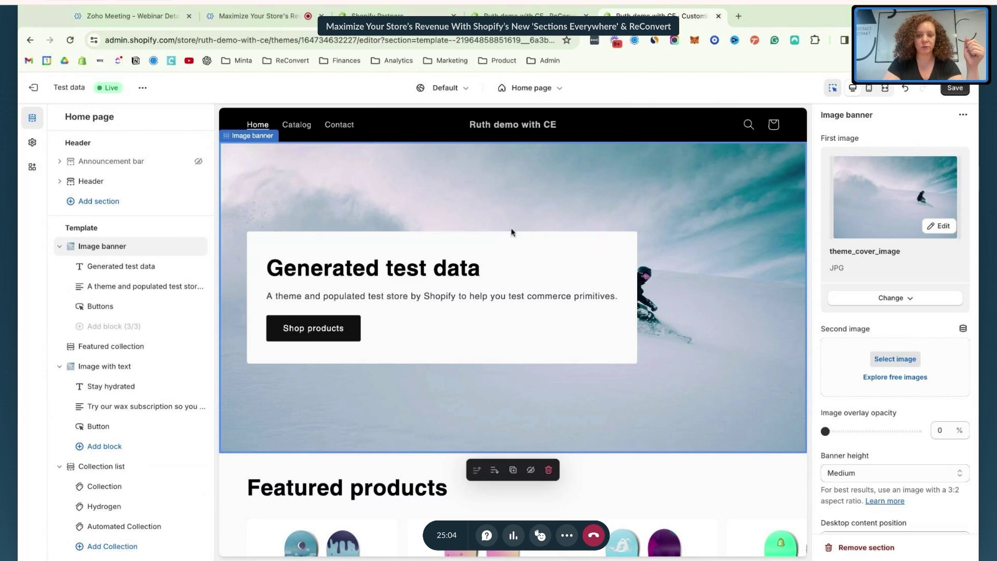
key(super+w)
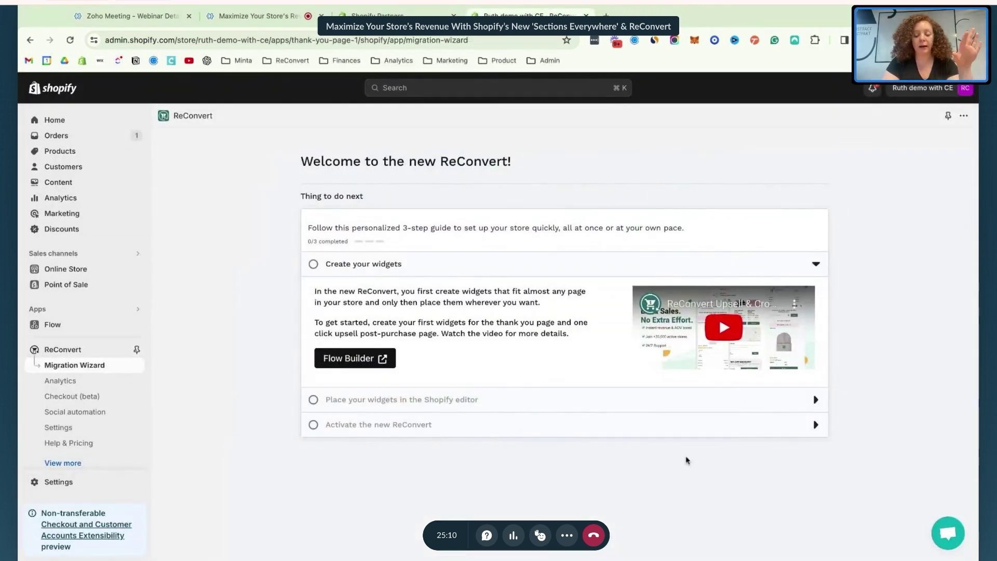
Open the Flow Builder and create a product upsell slot for the Thank you page's default condition.
mouse_move(525, 432)
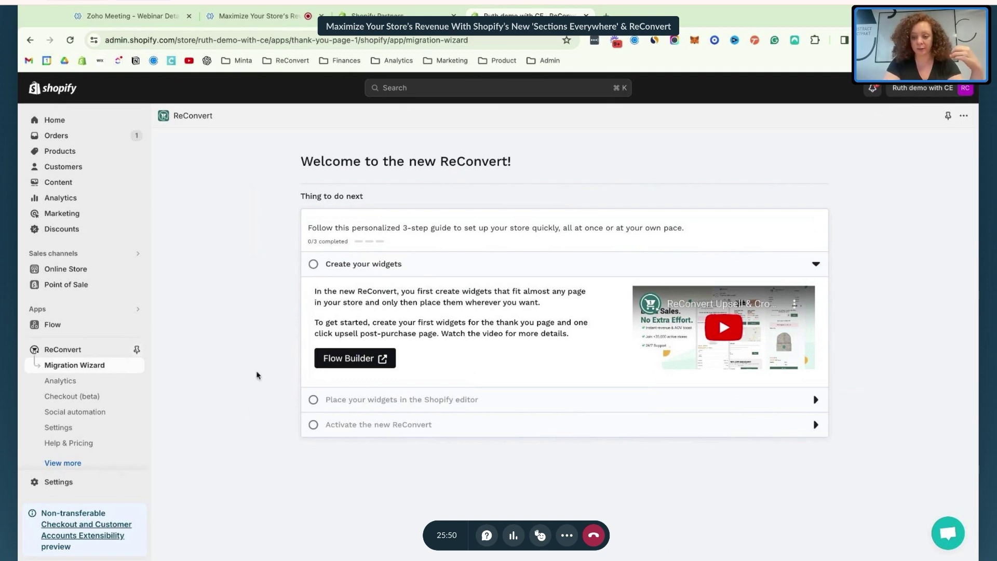
click(483, 538)
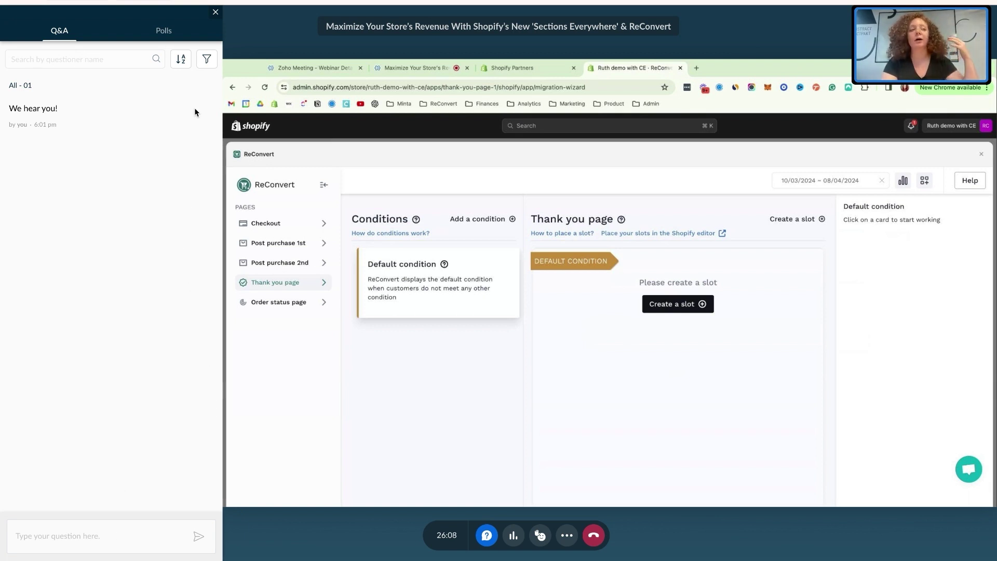
click(216, 12)
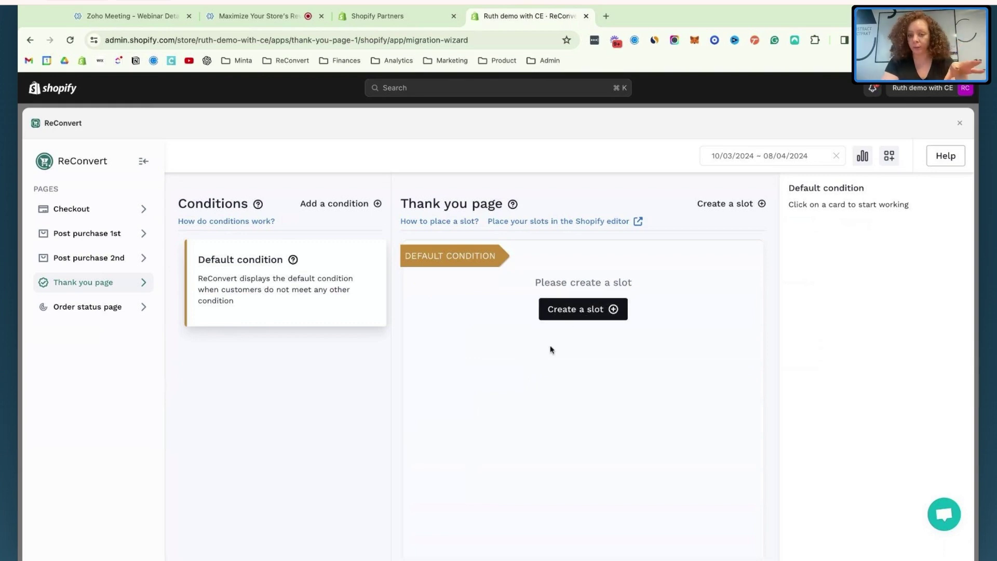
click(585, 314)
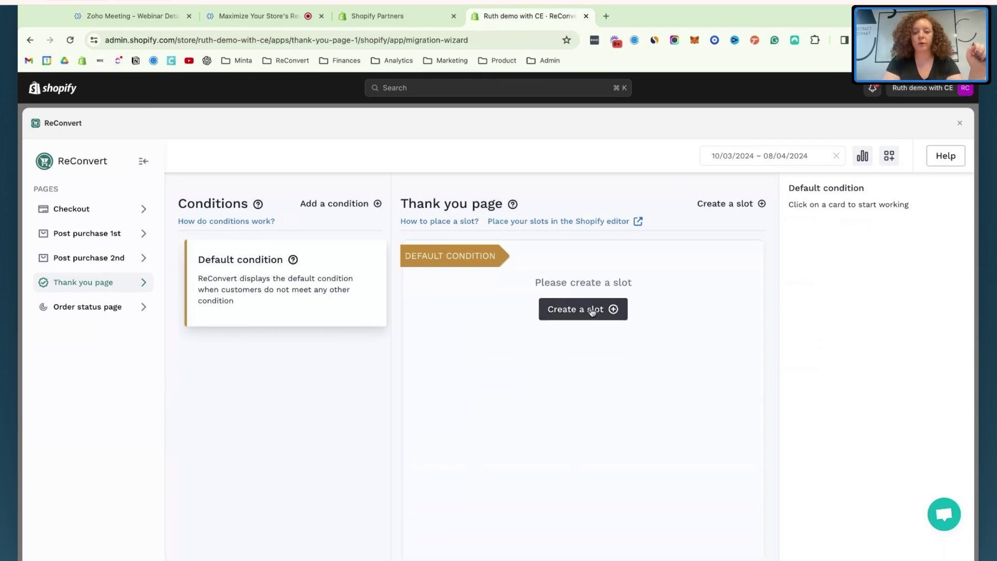
click(575, 310)
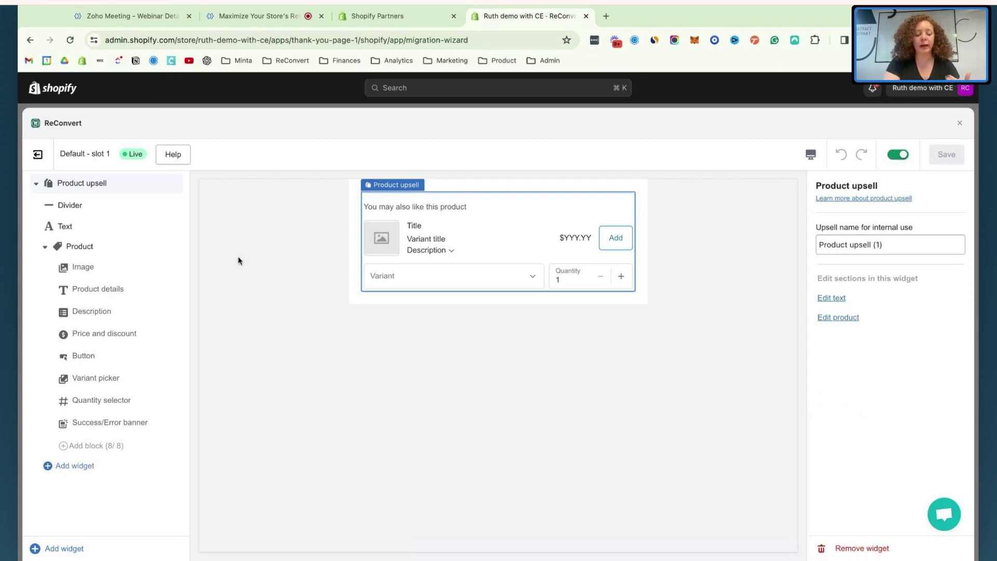
Set the upsell's product to display to Most expensive product in the cart and save the slot.
click(80, 248)
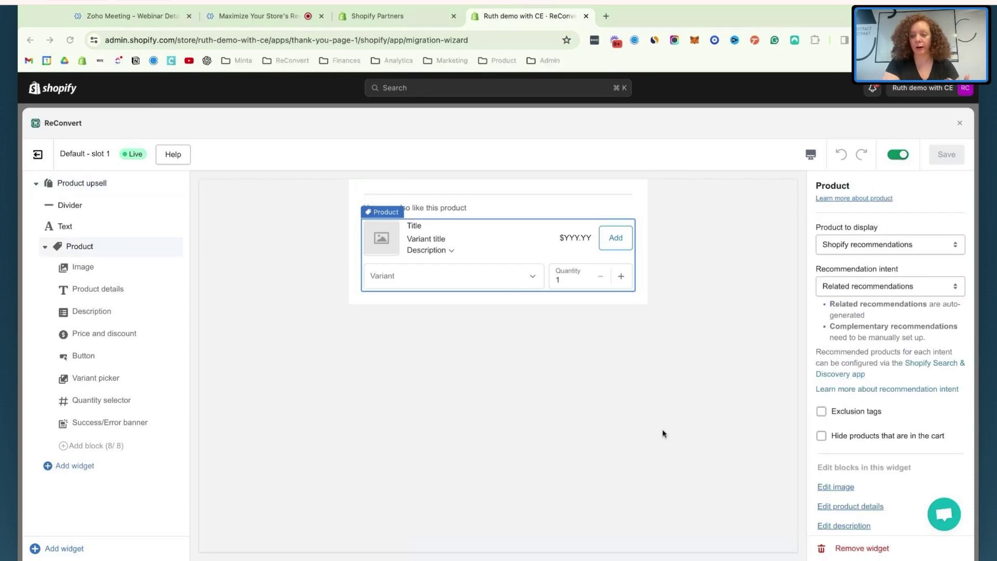
click(926, 244)
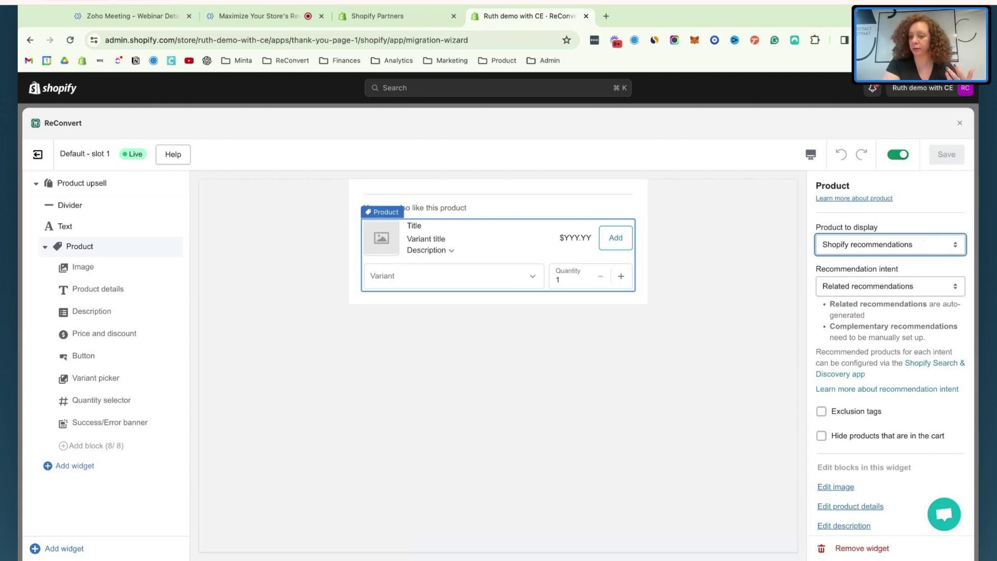
click(902, 227)
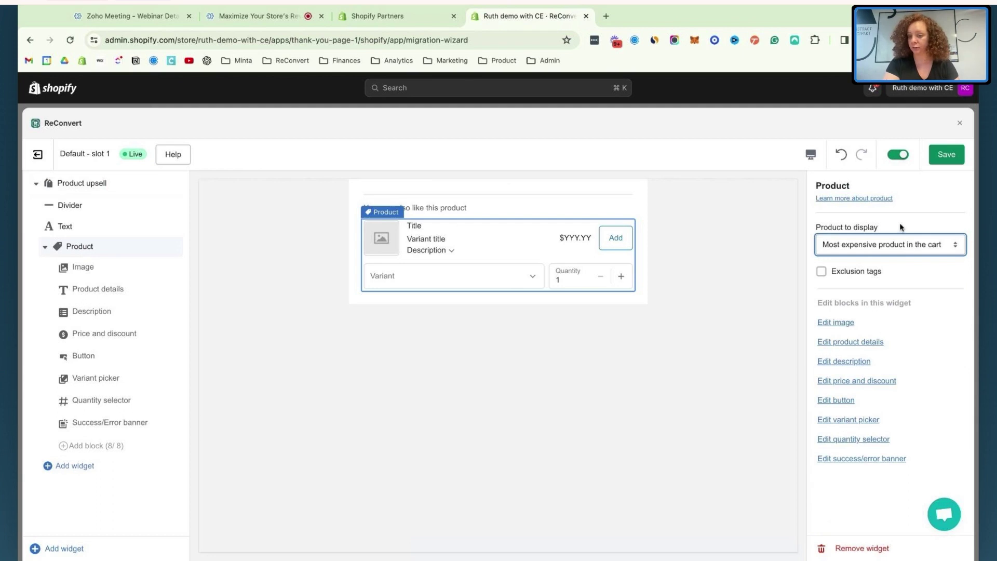
click(947, 156)
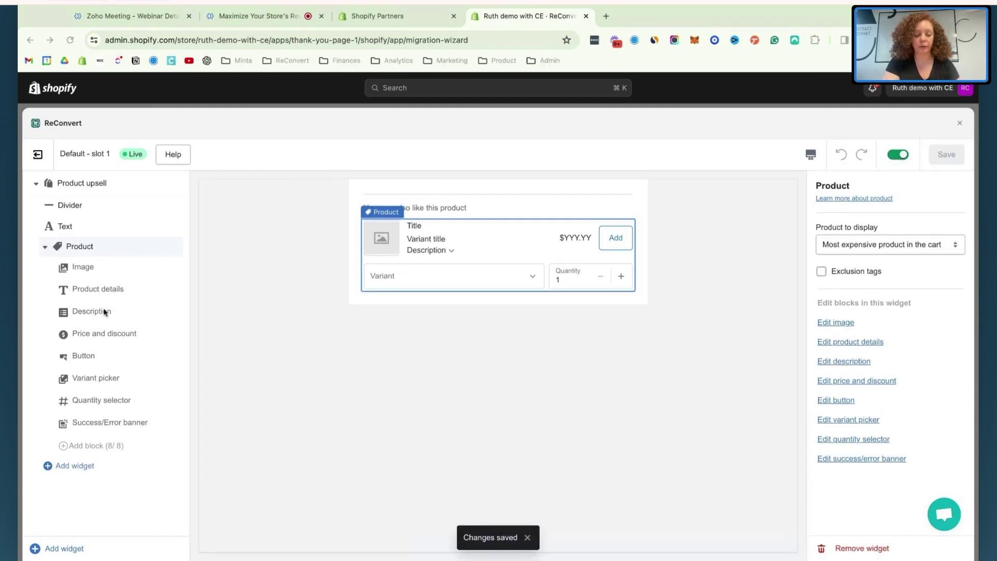
Inspect the settings of the upsell product's Description and Product details blocks.
click(82, 315)
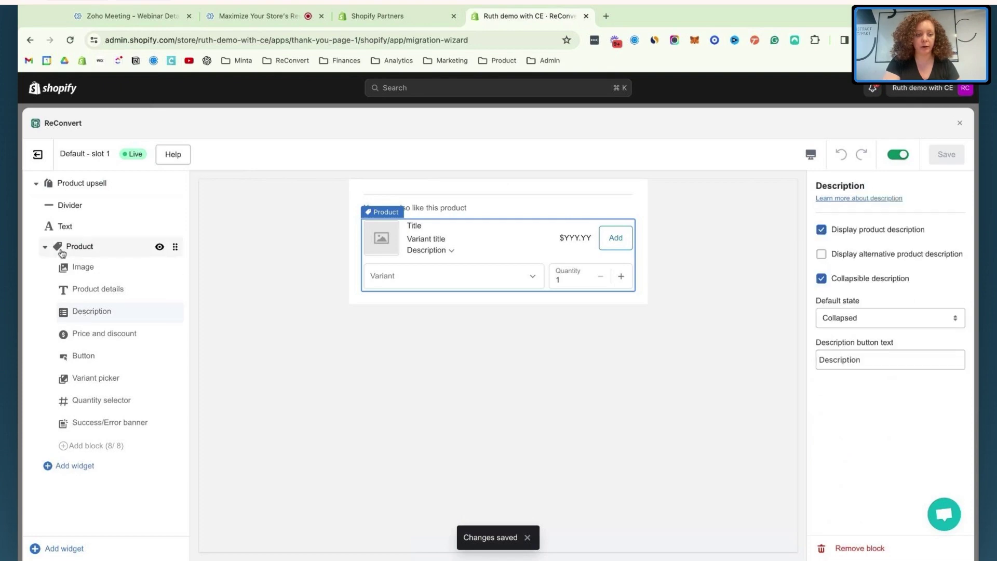
click(120, 289)
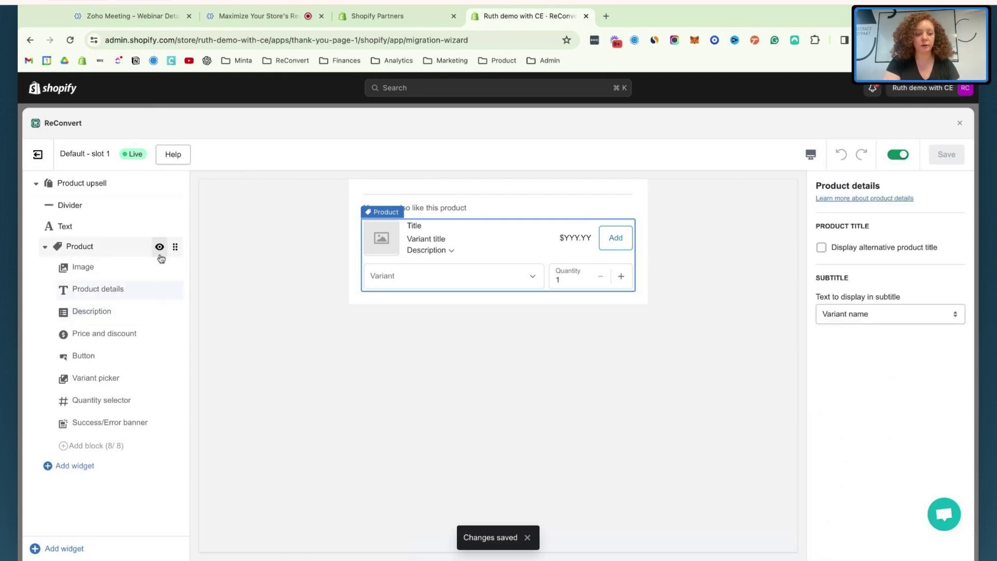
Try moving the Text widget below the Product widget in the upsell, and restore the original order.
click(148, 247)
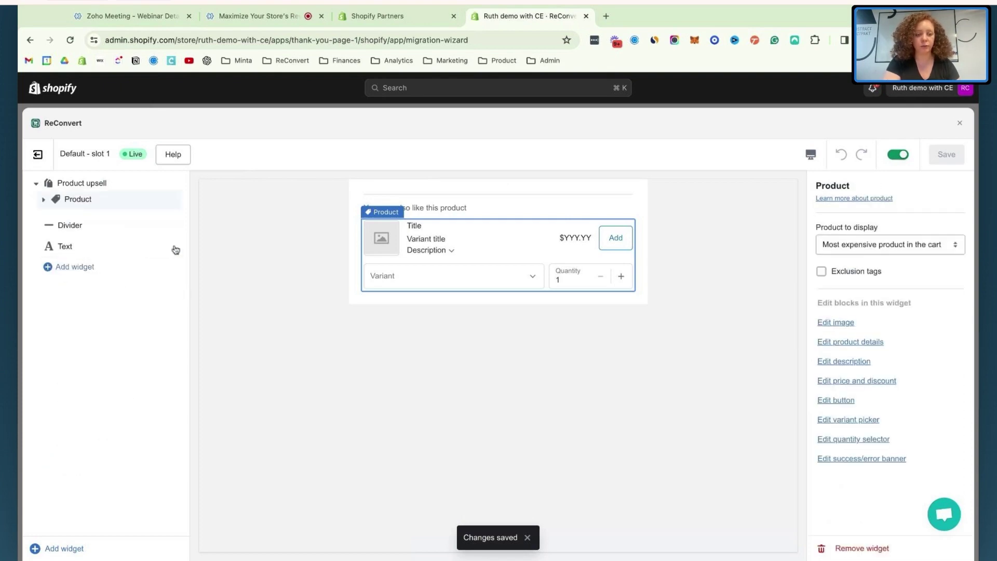
drag(121, 245, 173, 257)
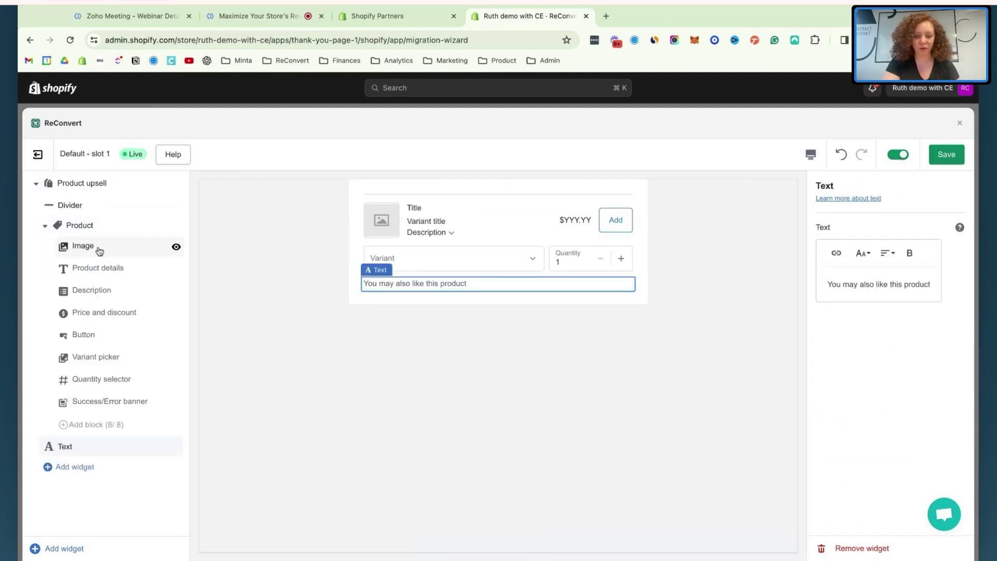
drag(177, 447, 114, 554)
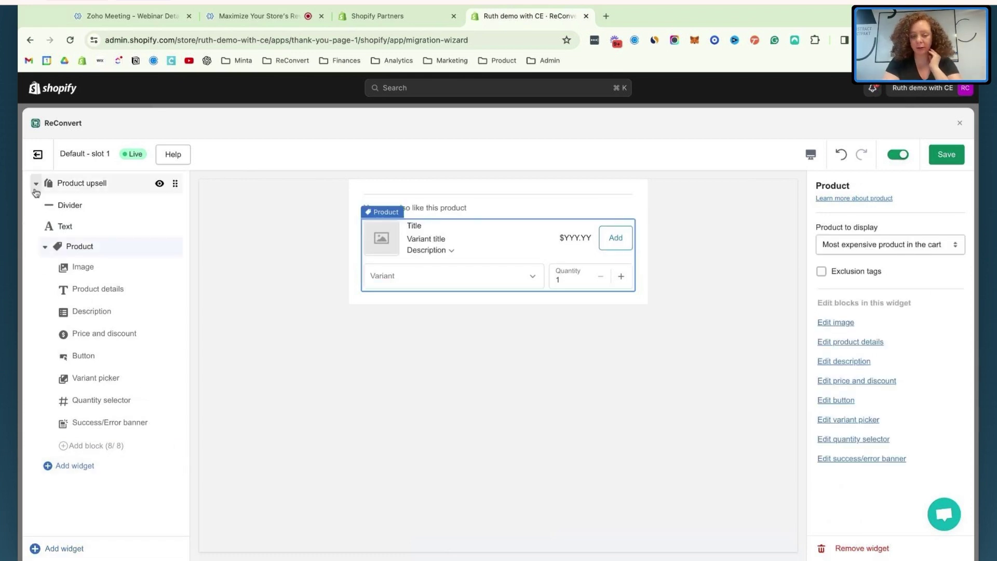
Add a Banner widget below the product upsell and set its title to "Buy this now!".
click(45, 247)
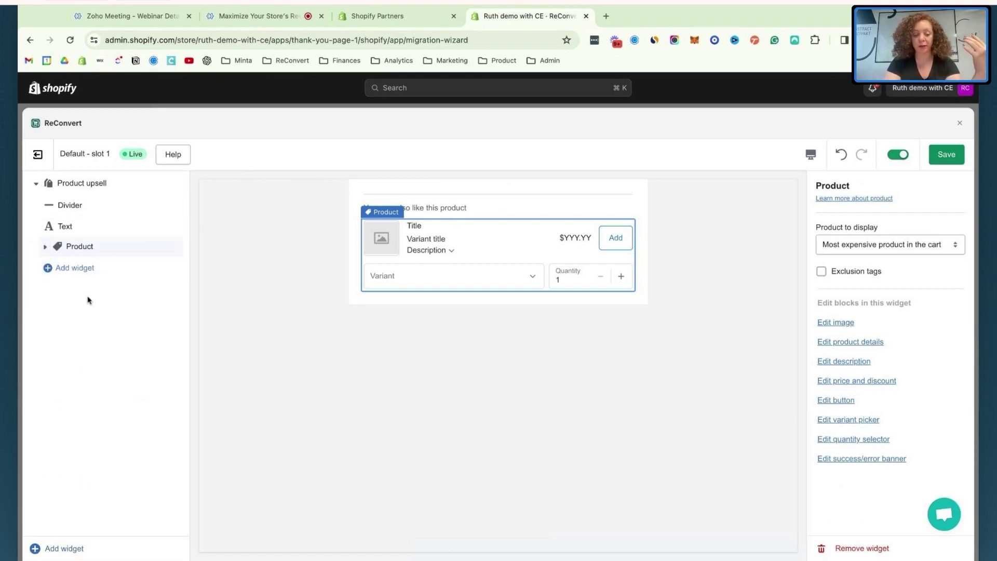
click(64, 550)
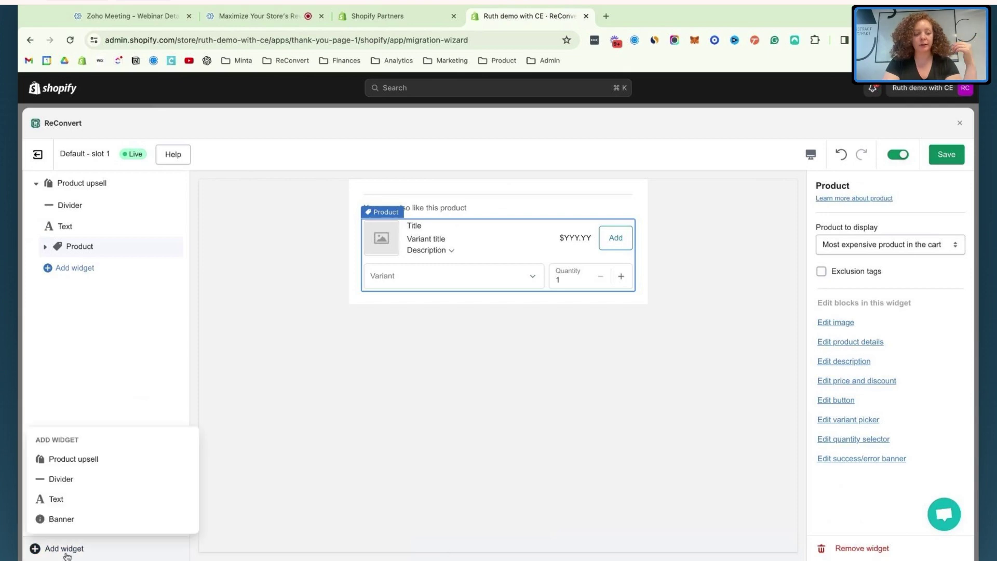
click(68, 515)
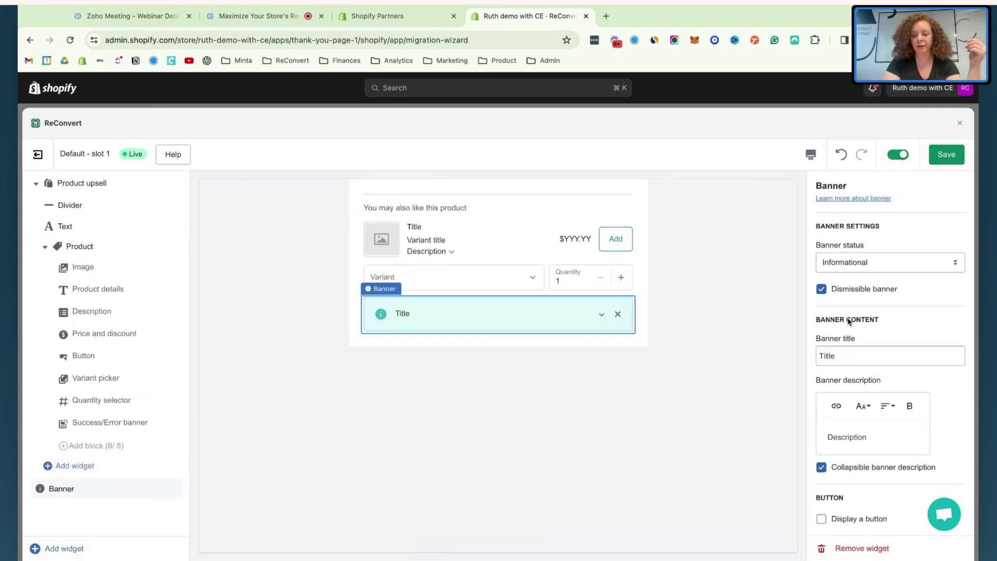
double_click(853, 352)
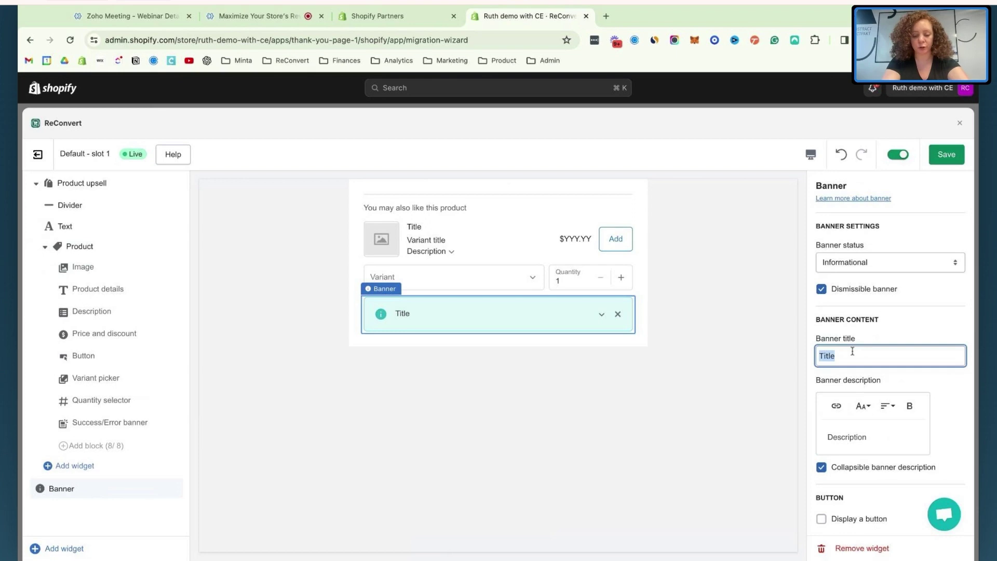
text(Buy this now!)
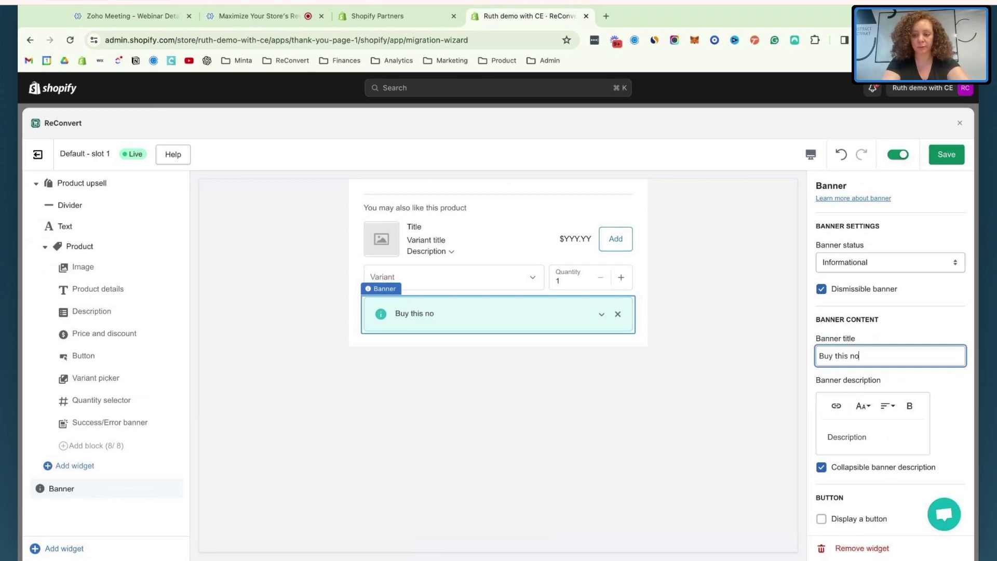
Move the Banner widget above the Product upsell so it leads the slot.
click(926, 432)
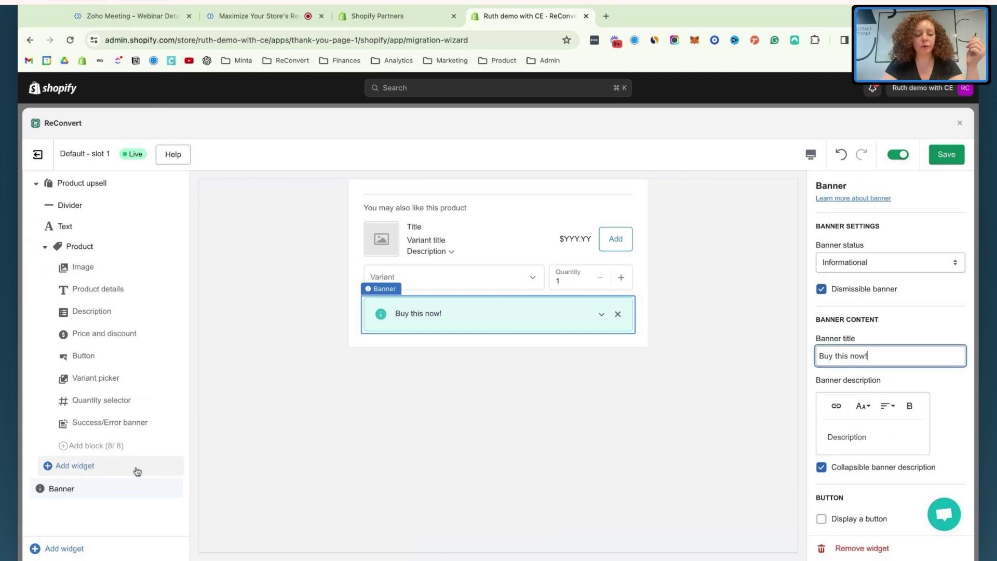
mouse_move(174, 495)
drag(174, 495, 175, 496)
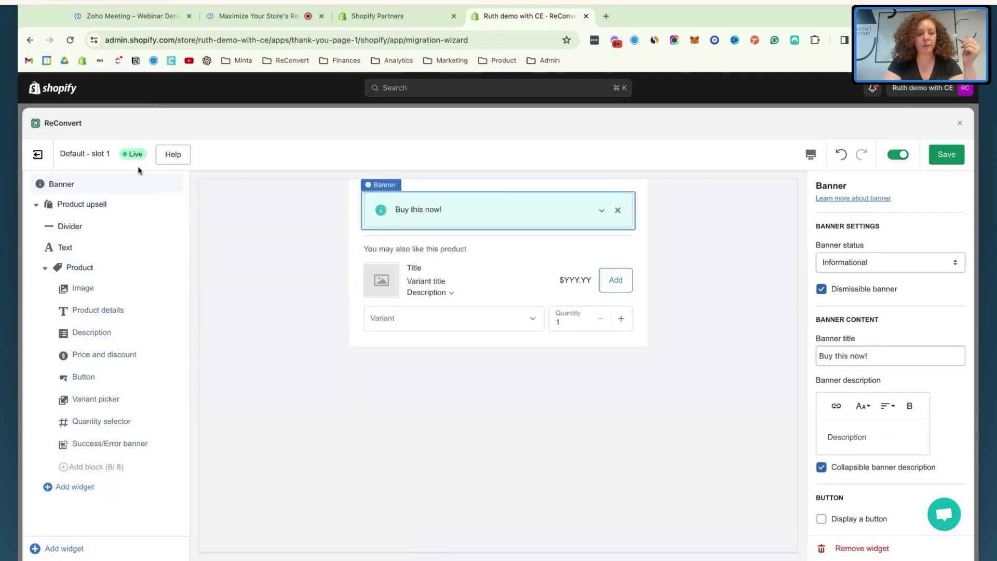
drag(175, 185, 174, 186)
Remove the Divider widget from the product upsell, and save and exit the slot.
click(73, 233)
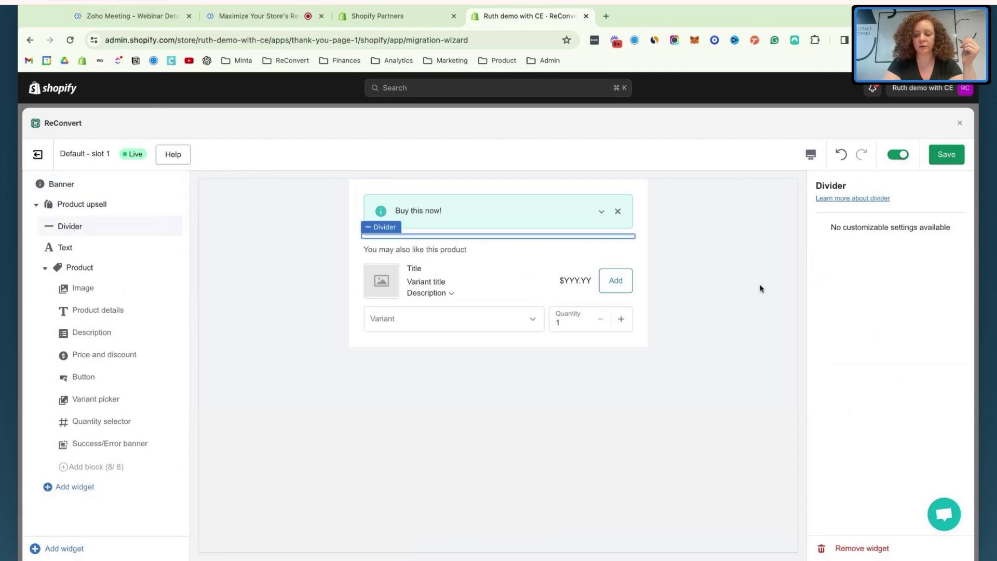
click(874, 555)
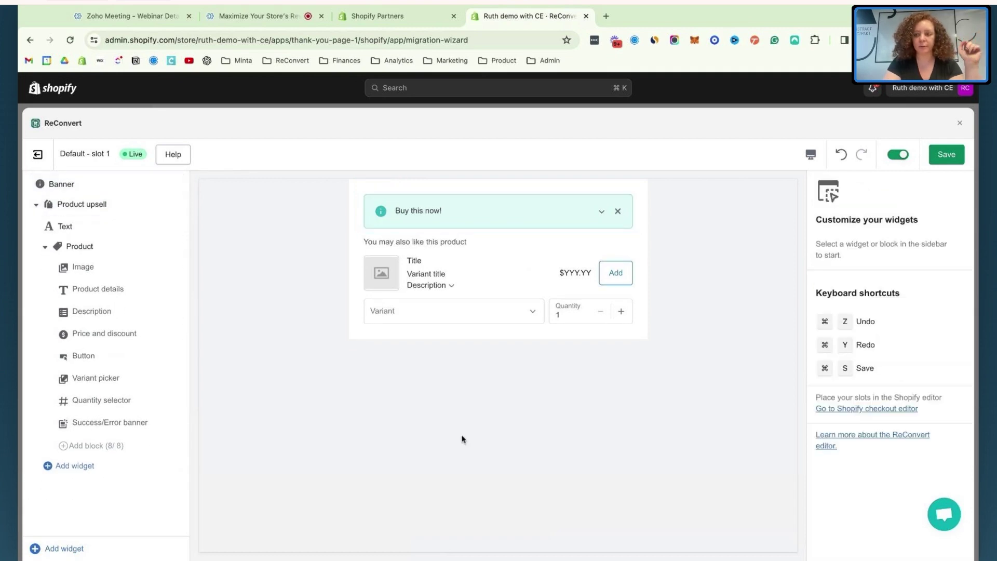
click(959, 153)
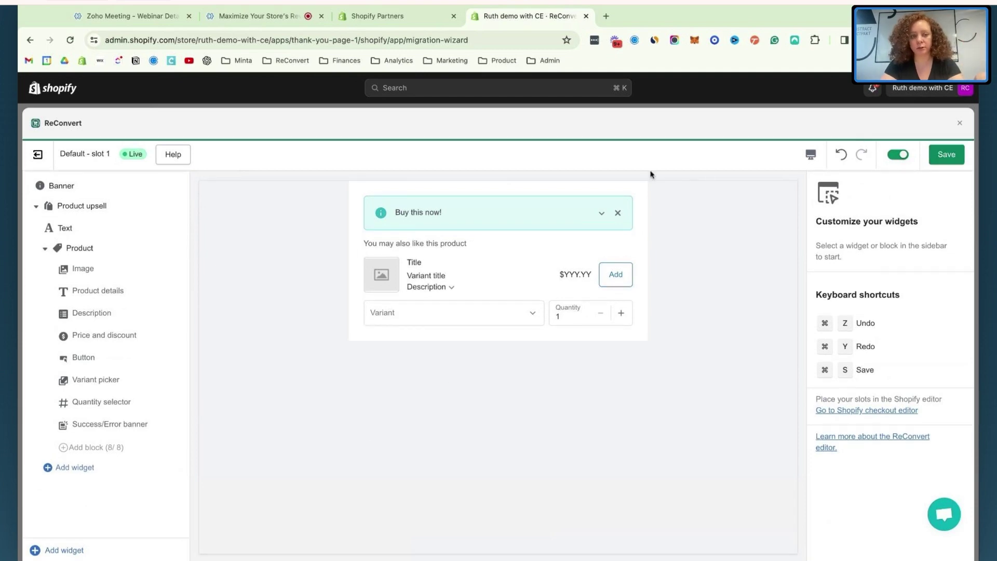
click(46, 156)
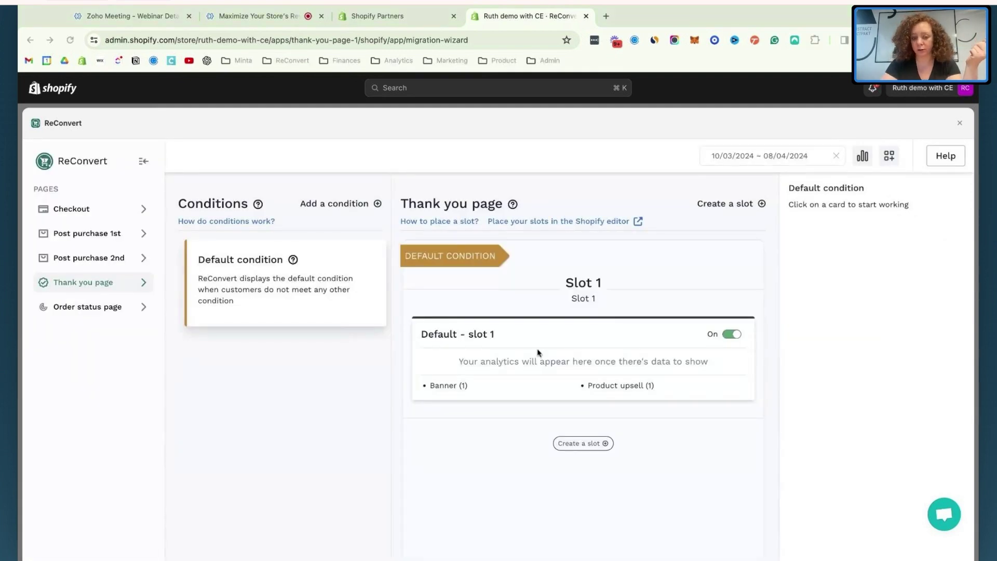
Show the details of the Default - slot 1 card, and try switching the slot off and back on.
click(557, 330)
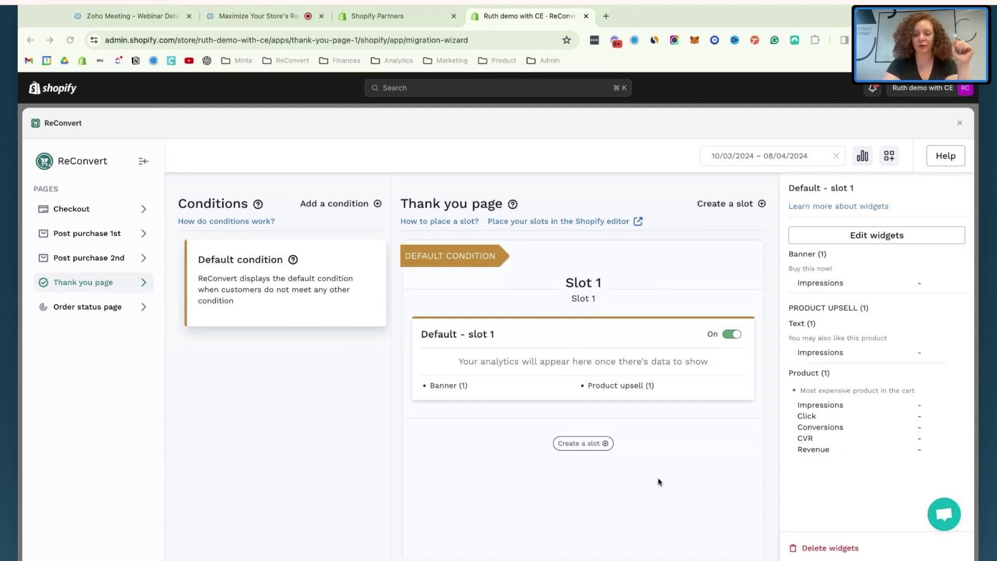
click(734, 335)
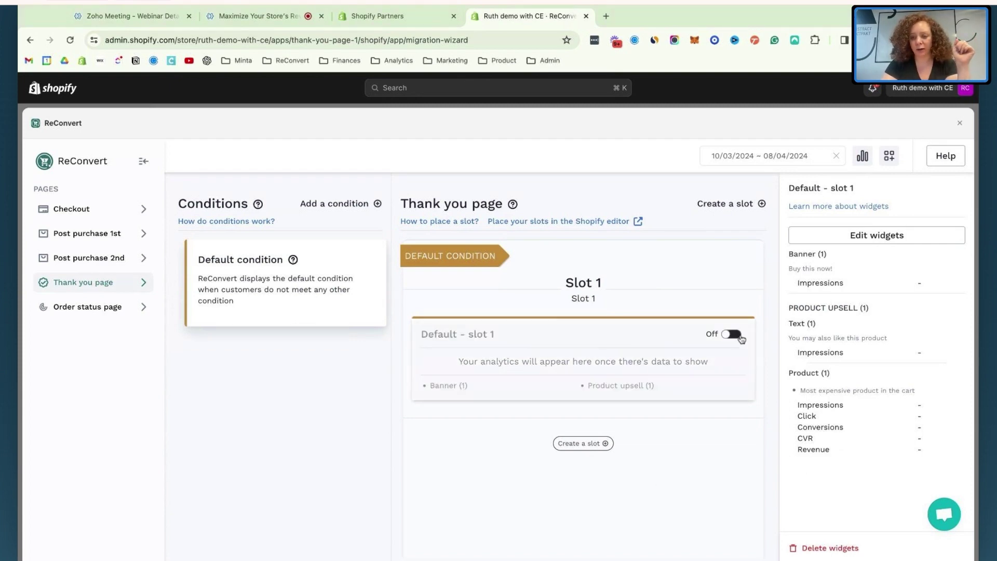
click(734, 334)
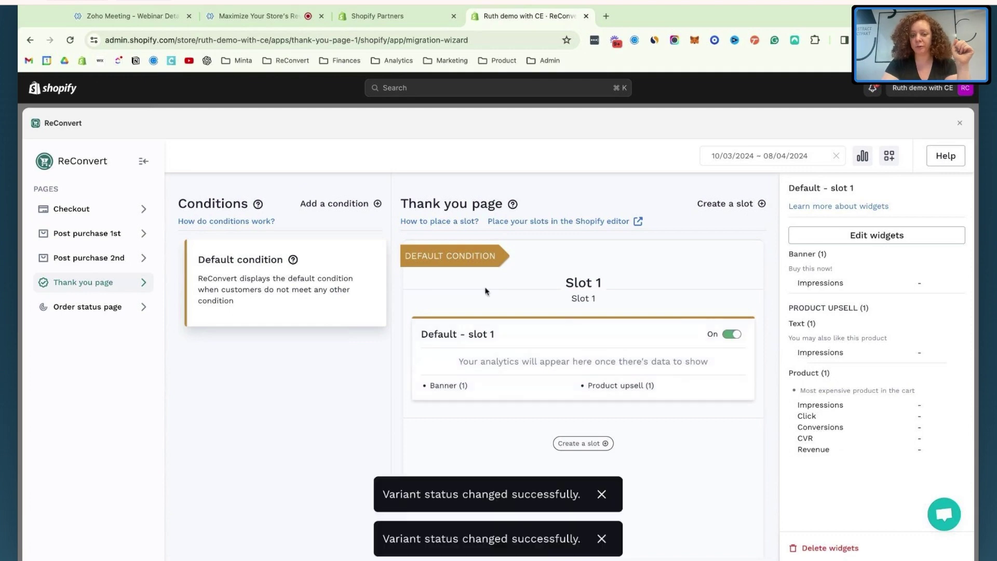
double_click(579, 282)
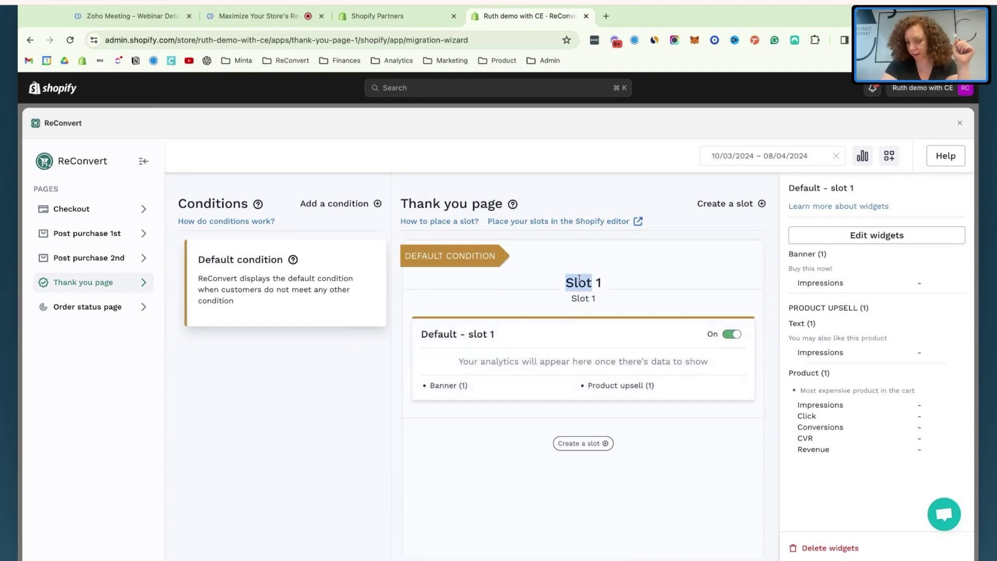
triple_click(579, 281)
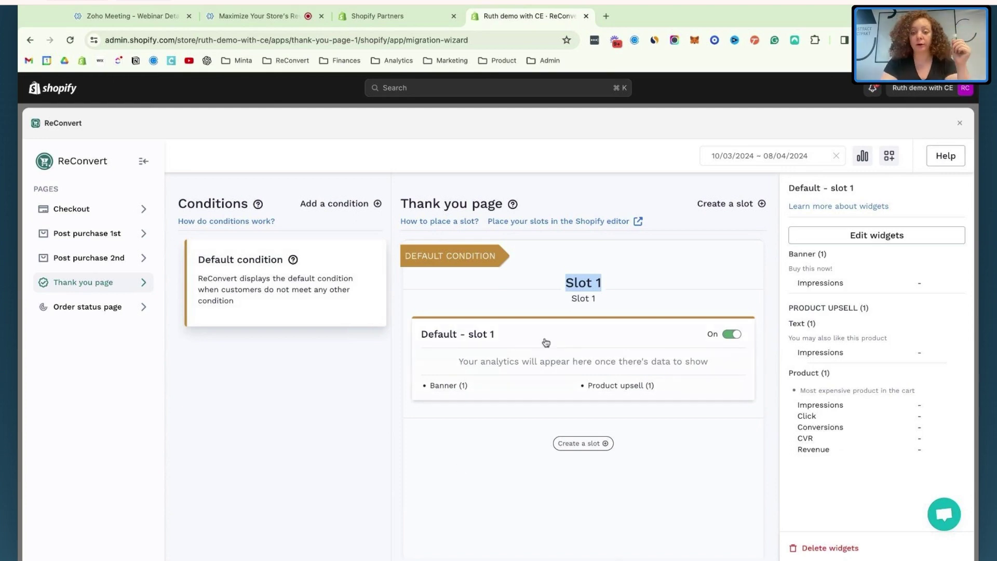
click(567, 282)
triple_click(567, 281)
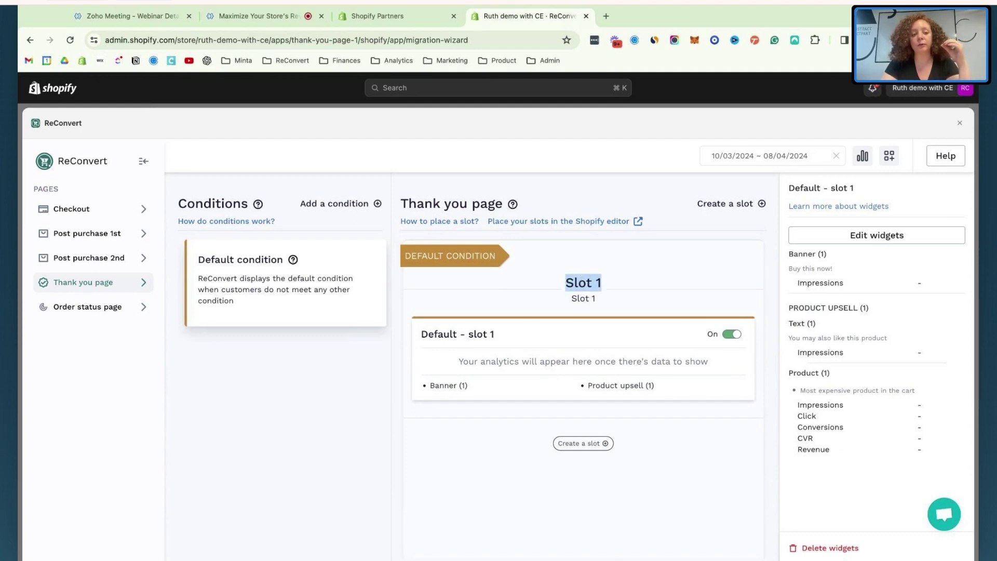
click(603, 285)
double_click(599, 283)
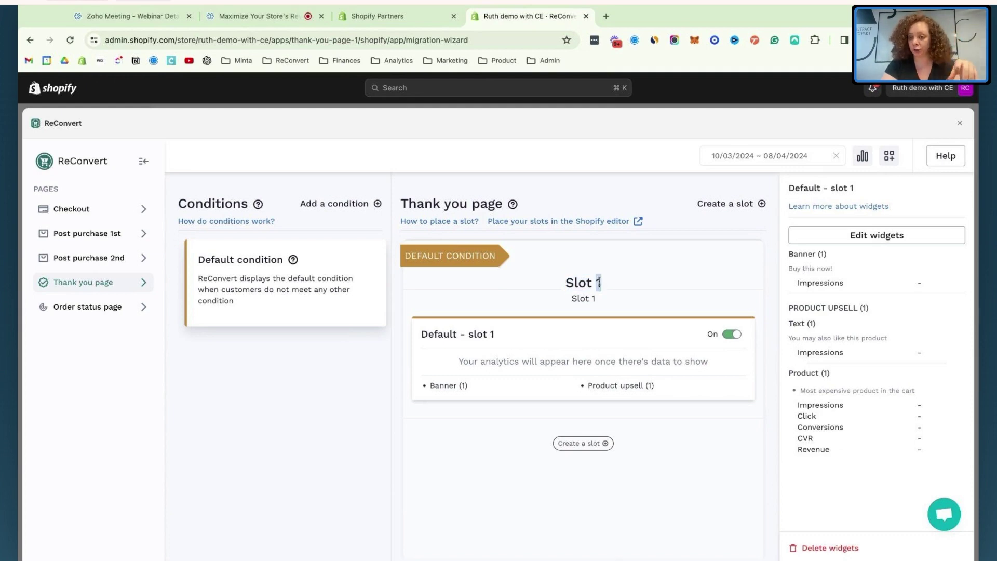
Rename the label under the Slot 1 heading to "First product upsell".
click(582, 303)
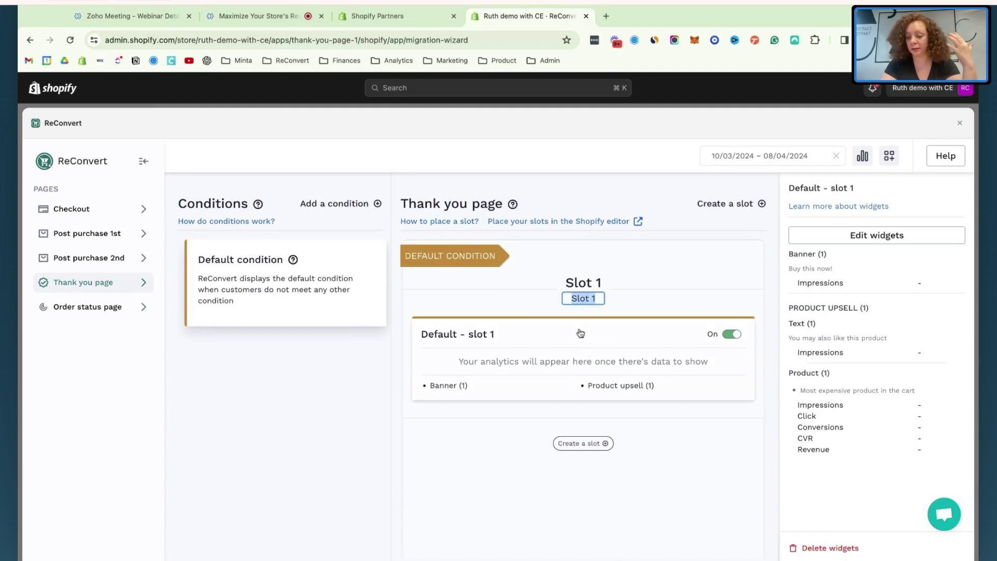
mouse_move(595, 401)
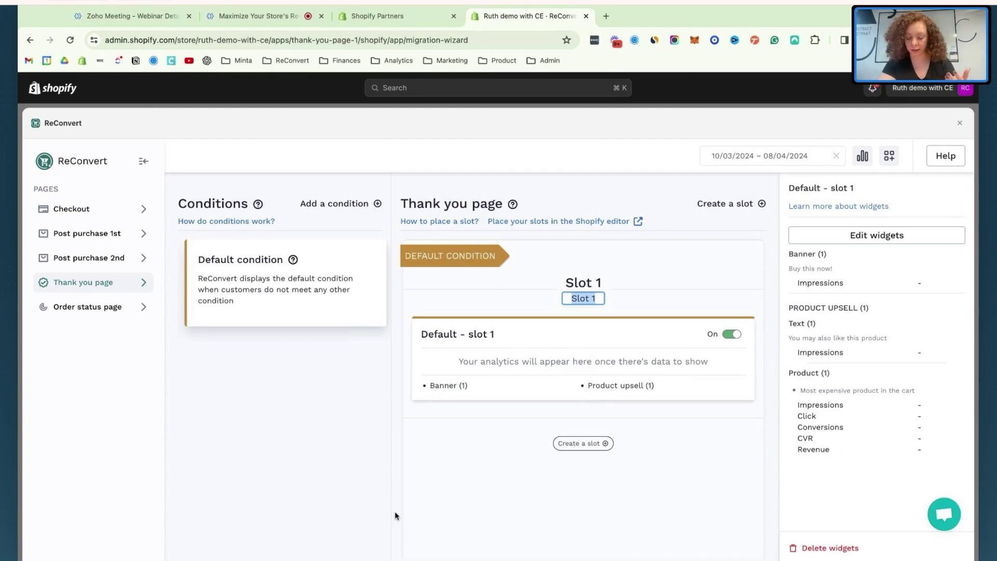
text(First product u)
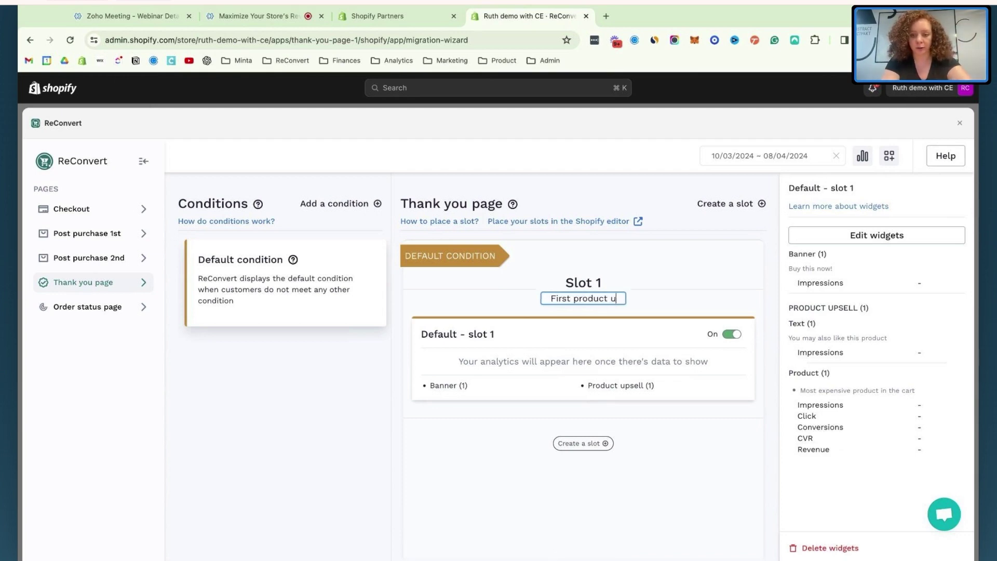
text(psell)
click(495, 500)
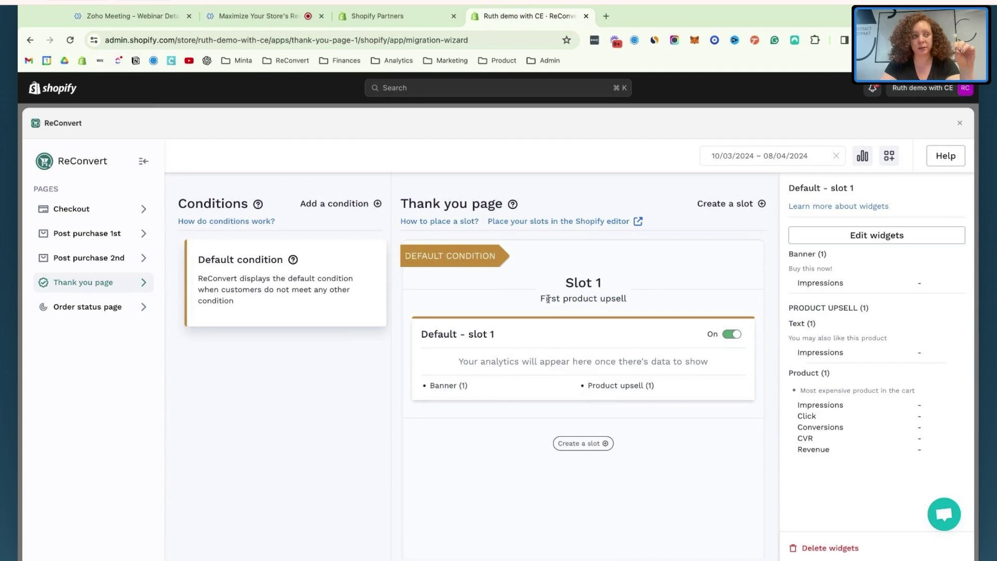
Create a second thank you page slot with the Variant picker and Quantity selector hidden, and save and exit it.
click(574, 446)
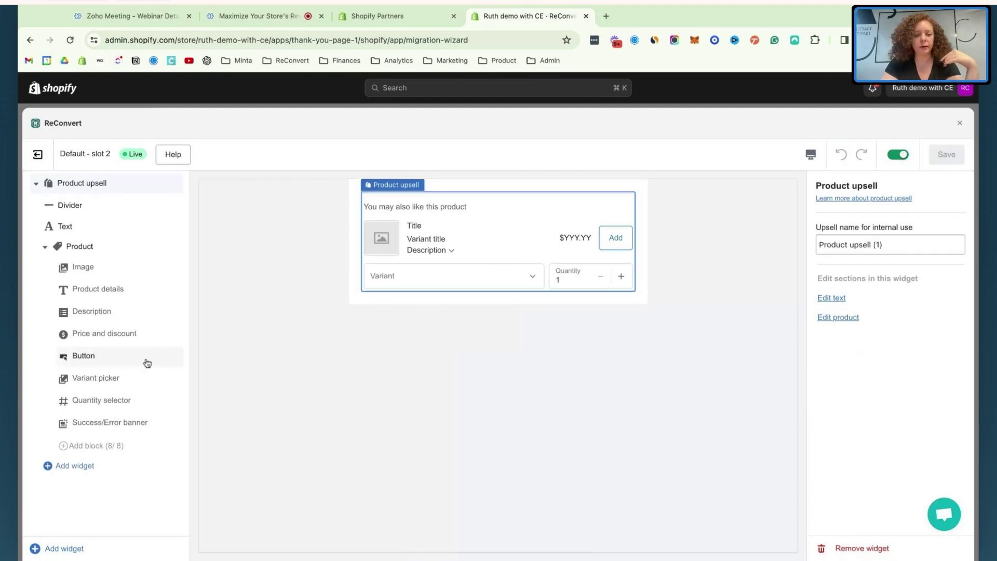
click(175, 379)
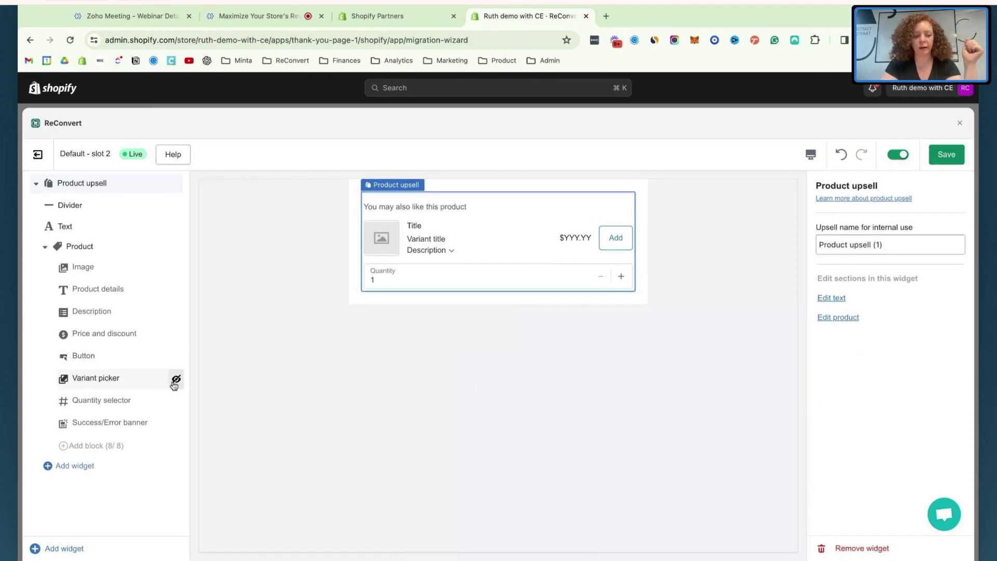
click(176, 401)
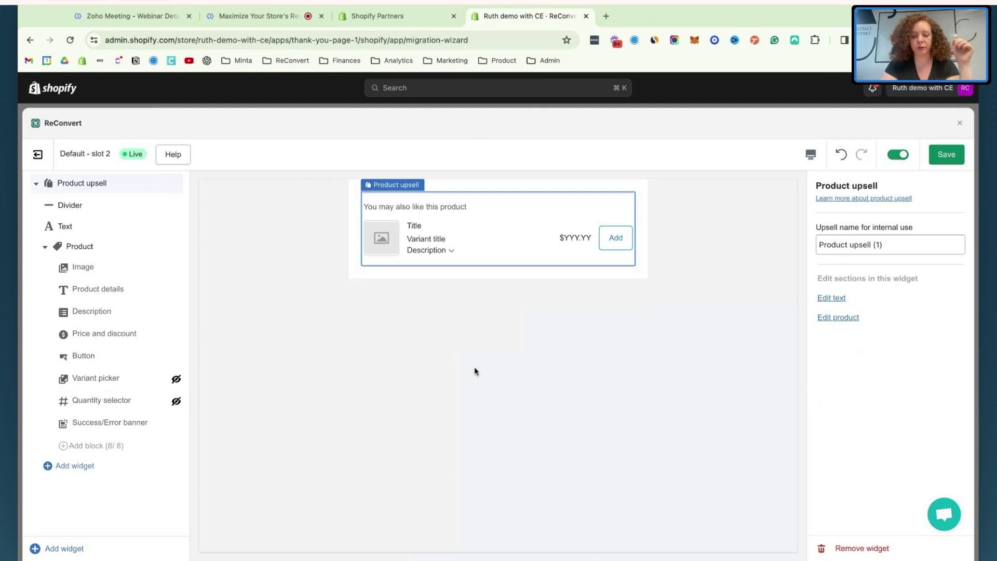
click(96, 378)
click(821, 230)
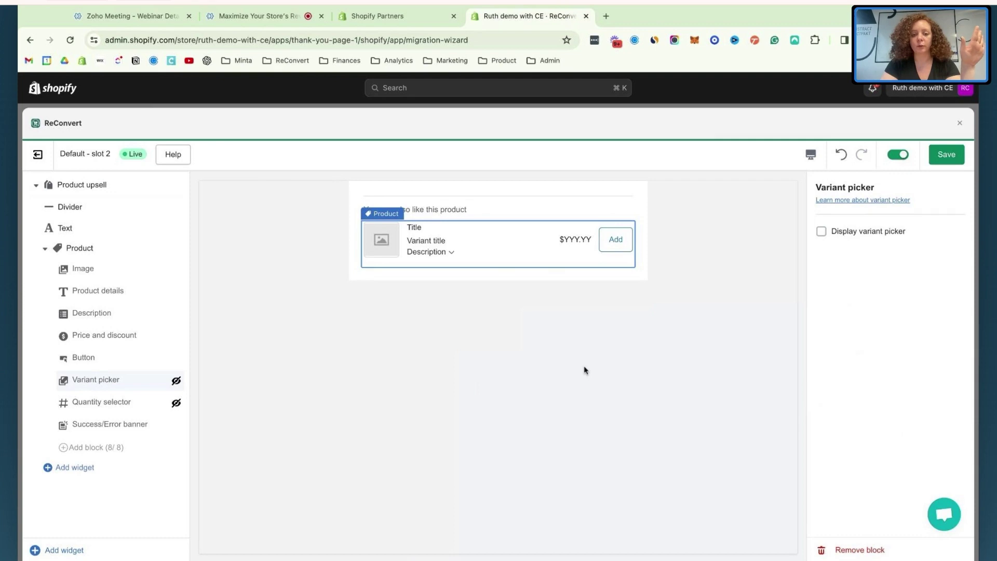
click(37, 154)
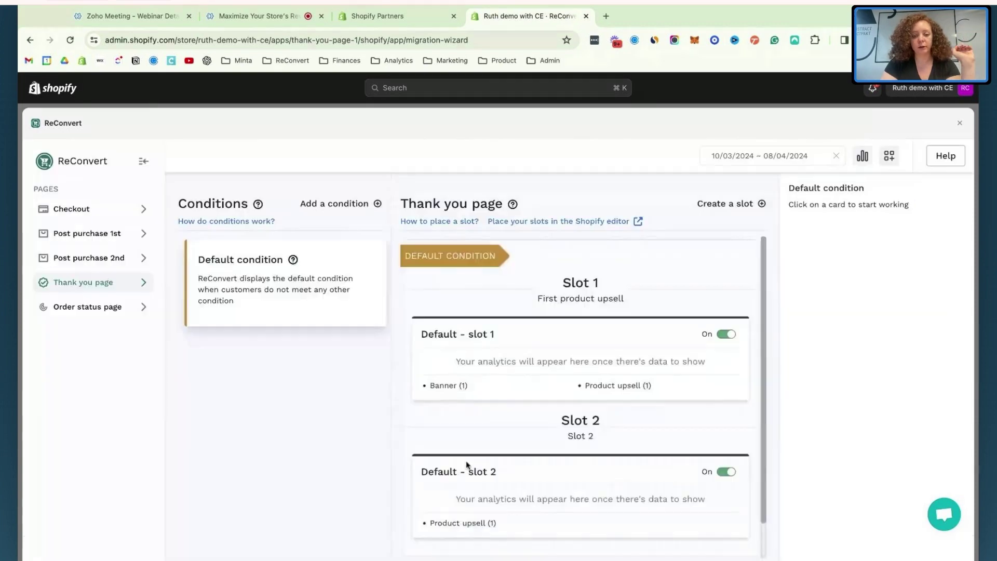
scroll(590, 416, down, 1)
triple_click(584, 380)
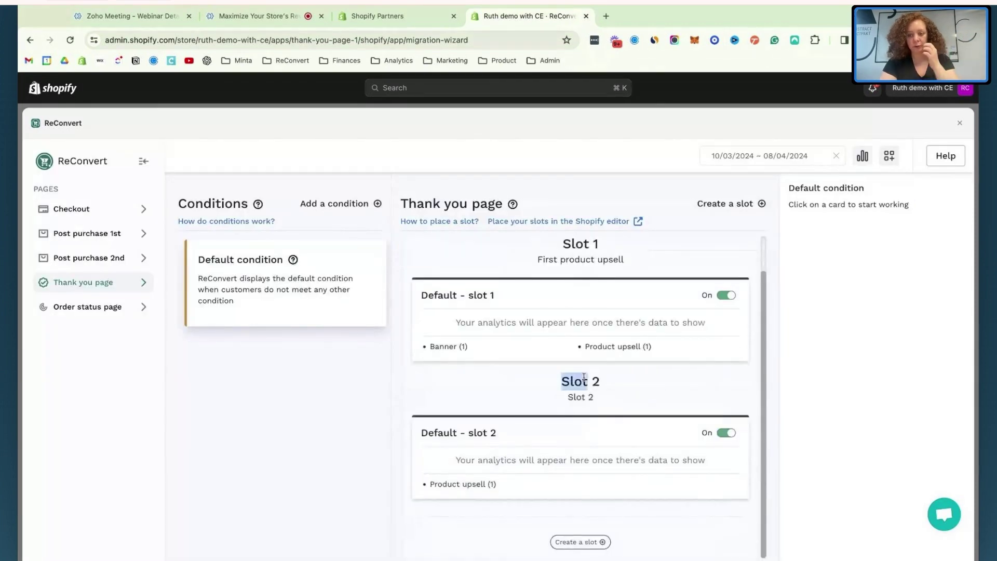
click(341, 373)
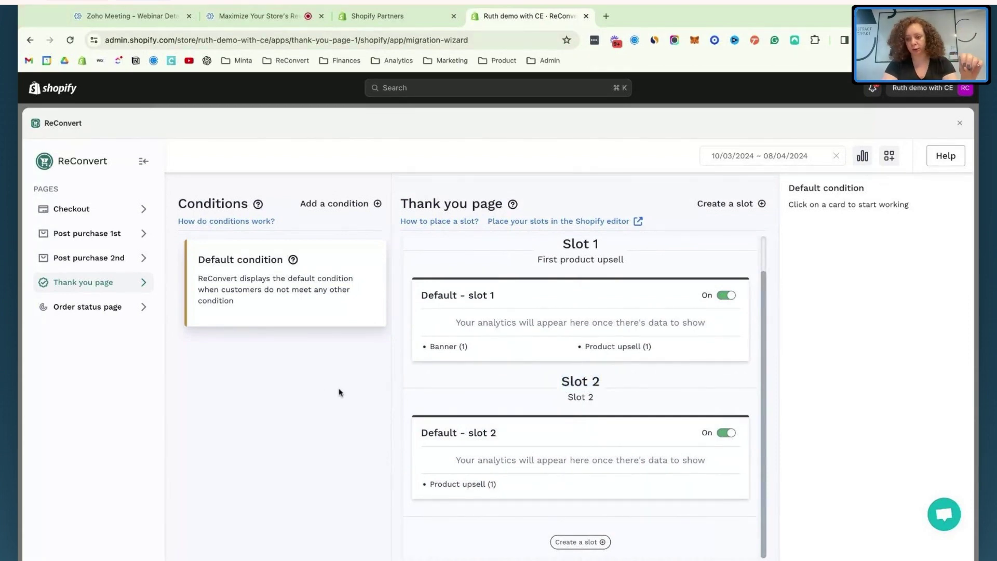
scroll(513, 368, up, 1)
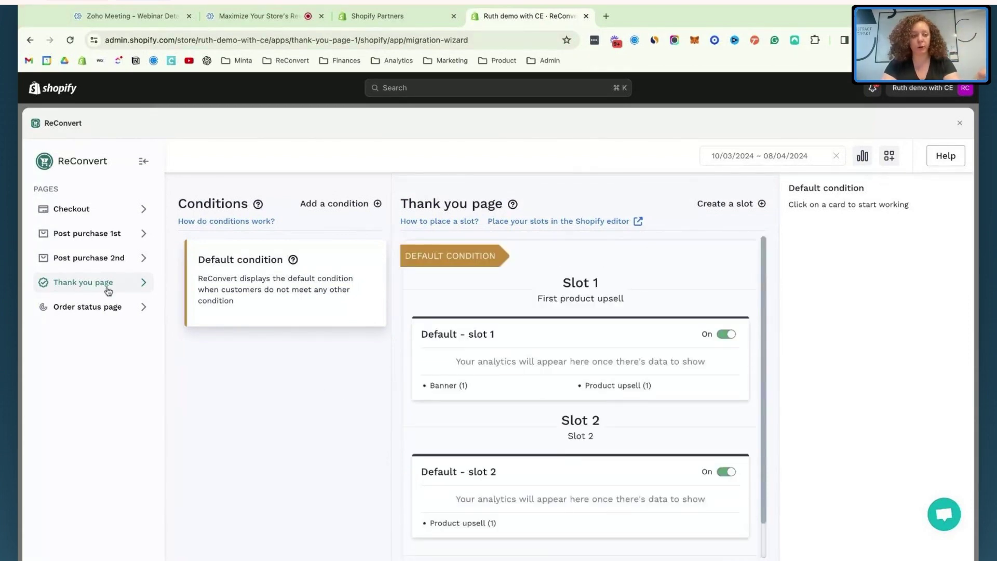
Create a slot on the Order status page and check which widget types can be added to it.
click(102, 312)
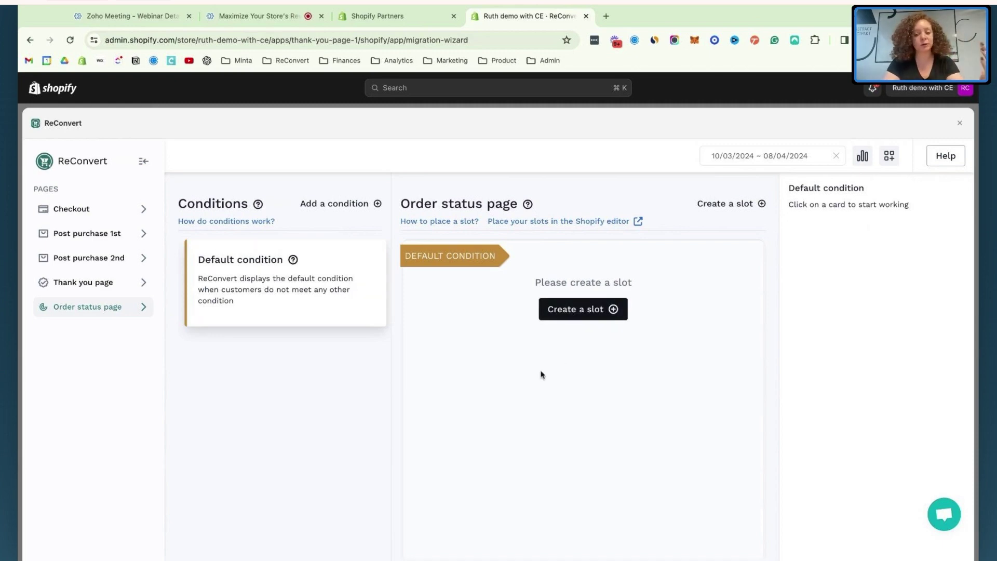
click(610, 309)
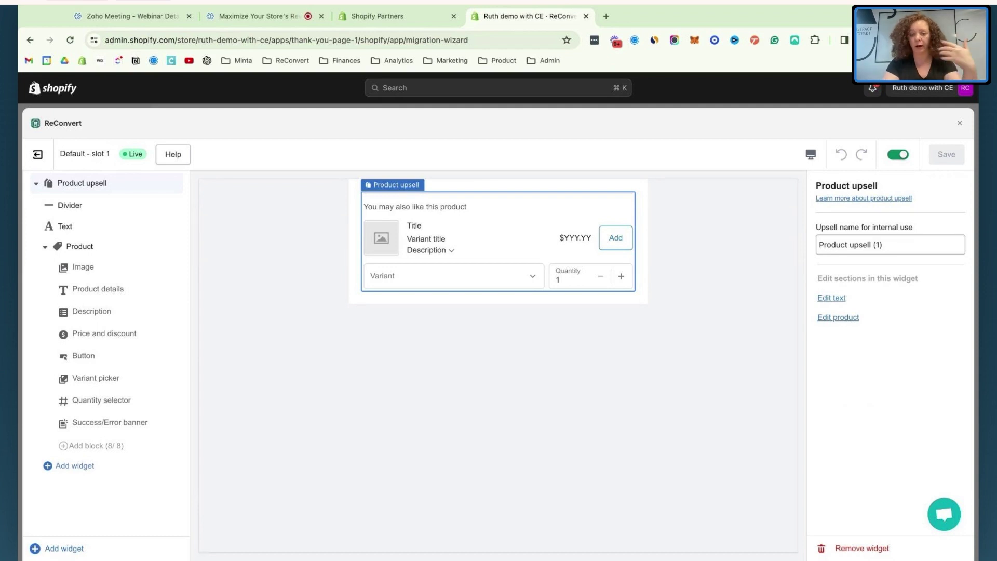
click(58, 549)
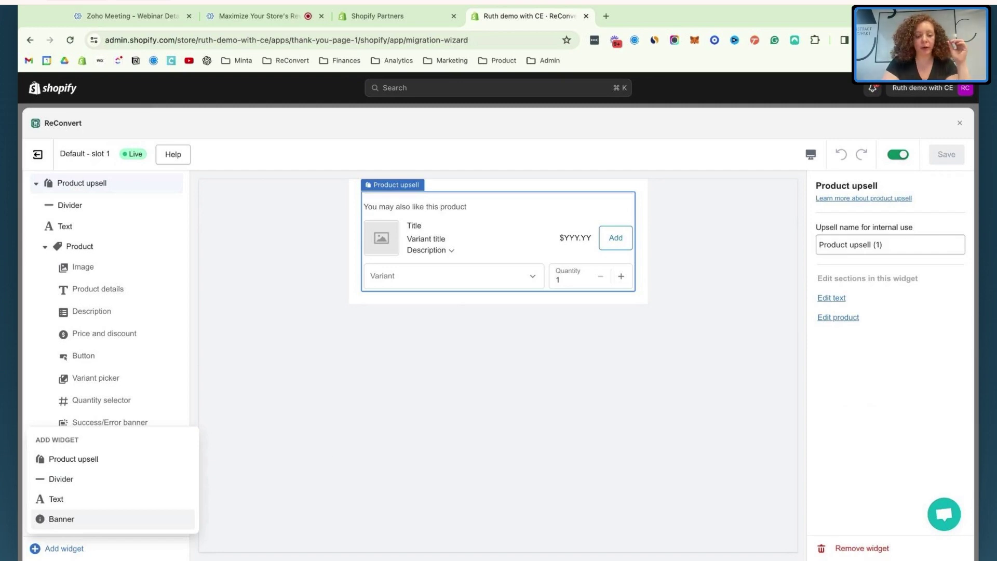
click(326, 471)
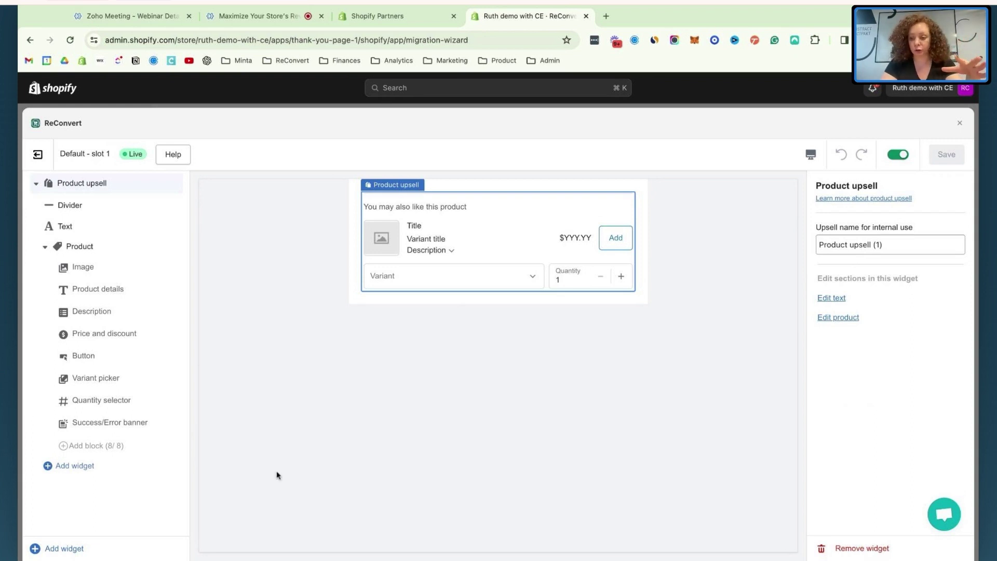
click(95, 549)
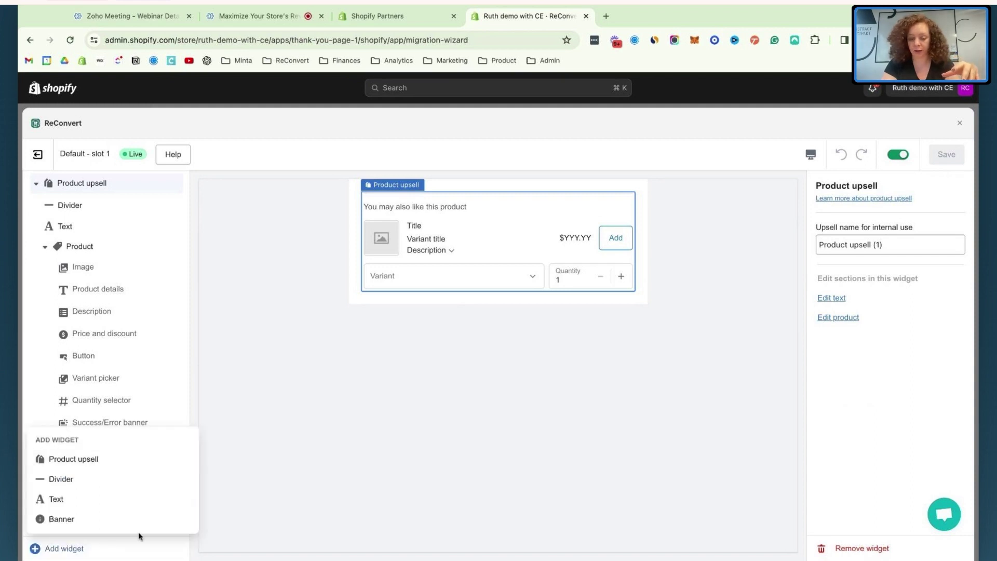
click(392, 490)
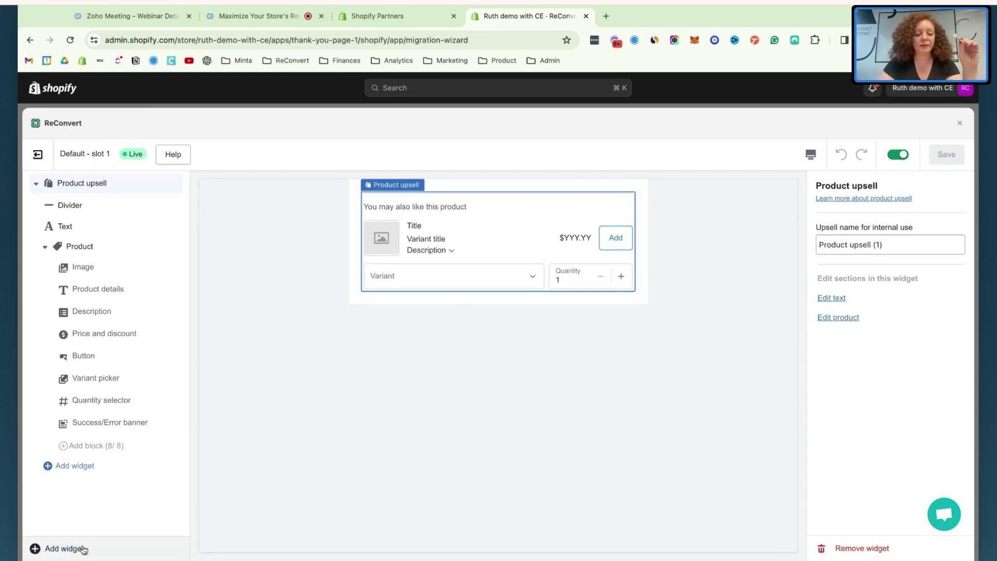
click(63, 549)
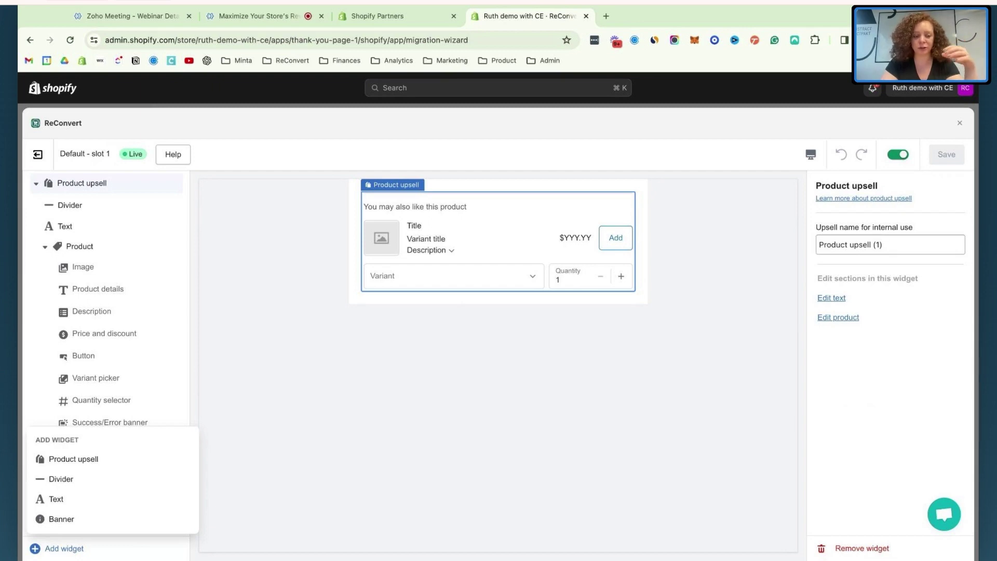
Exit the order status slot editor and return to the Thank you page slots.
click(32, 161)
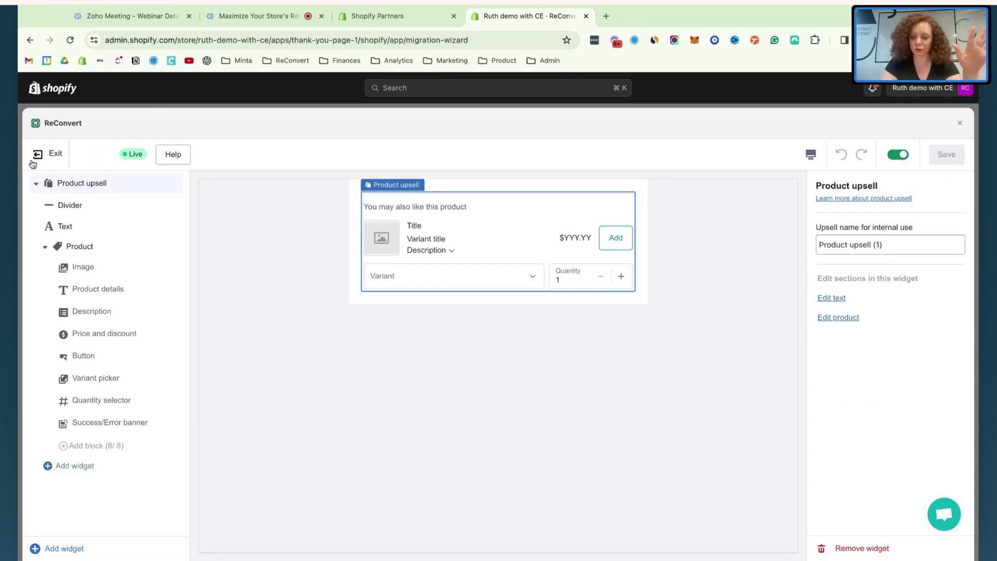
click(33, 159)
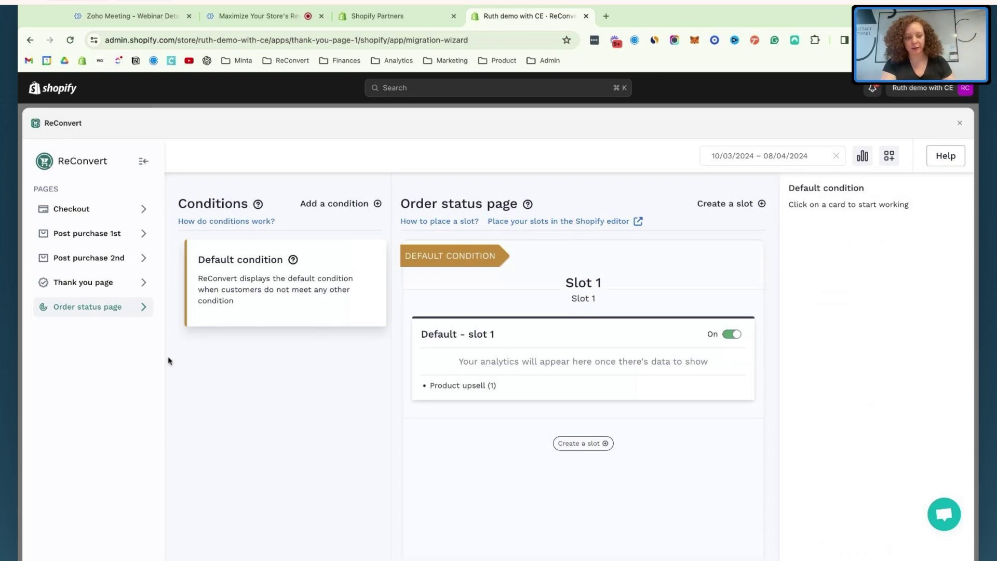
click(90, 282)
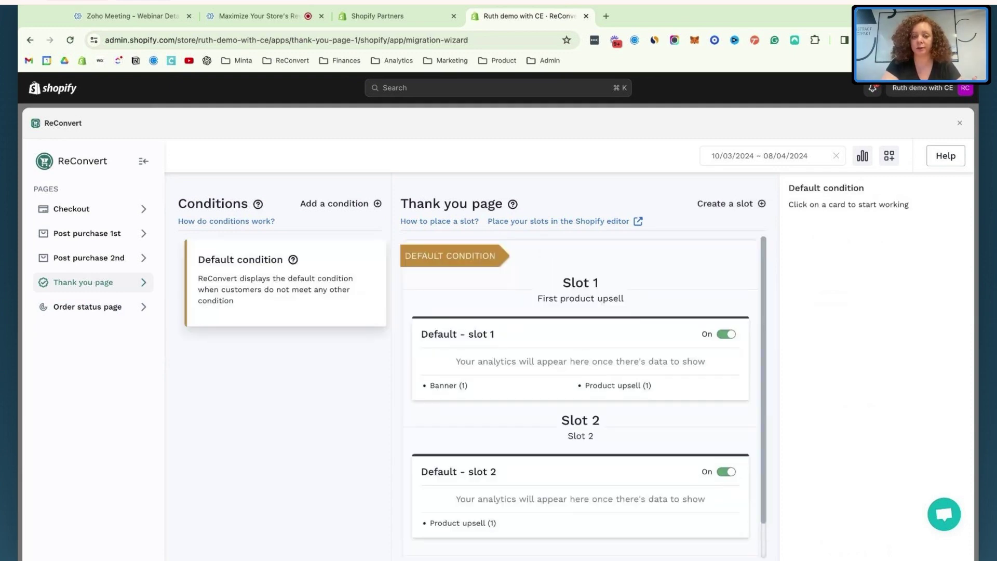
Open the Shopify checkout editor to place the Thank you page slots and check which pages can be edited.
click(591, 222)
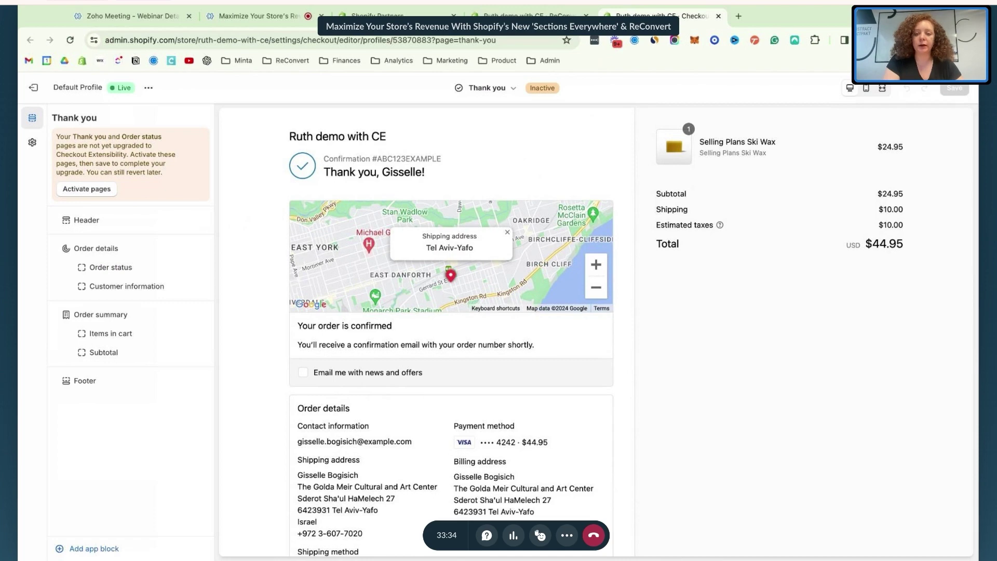
click(485, 89)
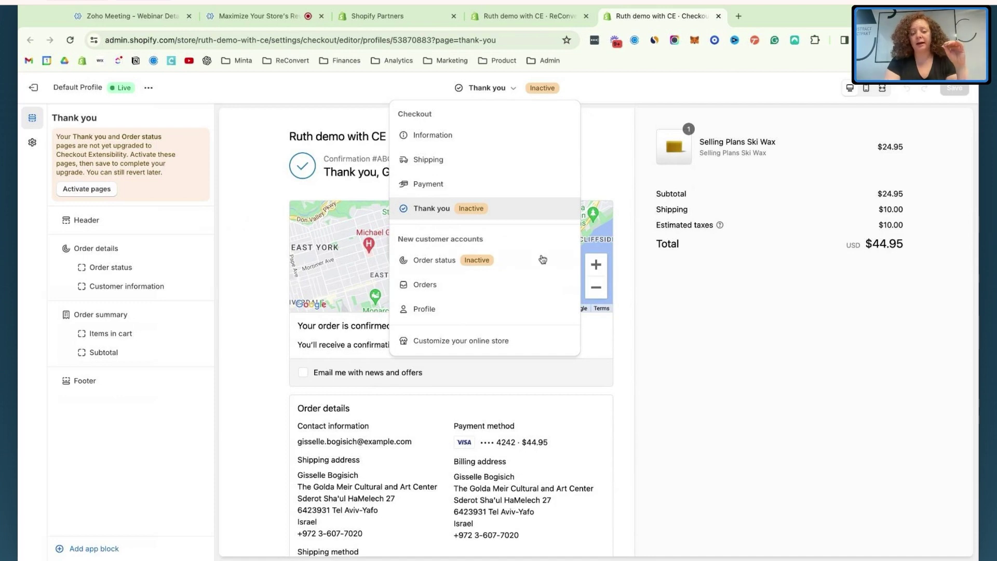
click(687, 299)
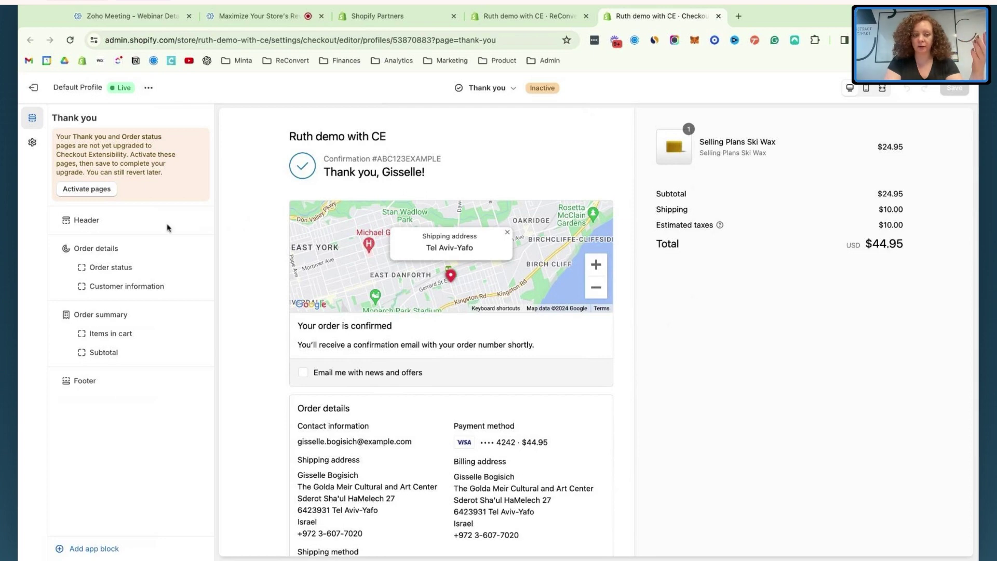
Activate the upgraded Thank you and Order status pages and save the Default Profile.
click(87, 190)
click(959, 88)
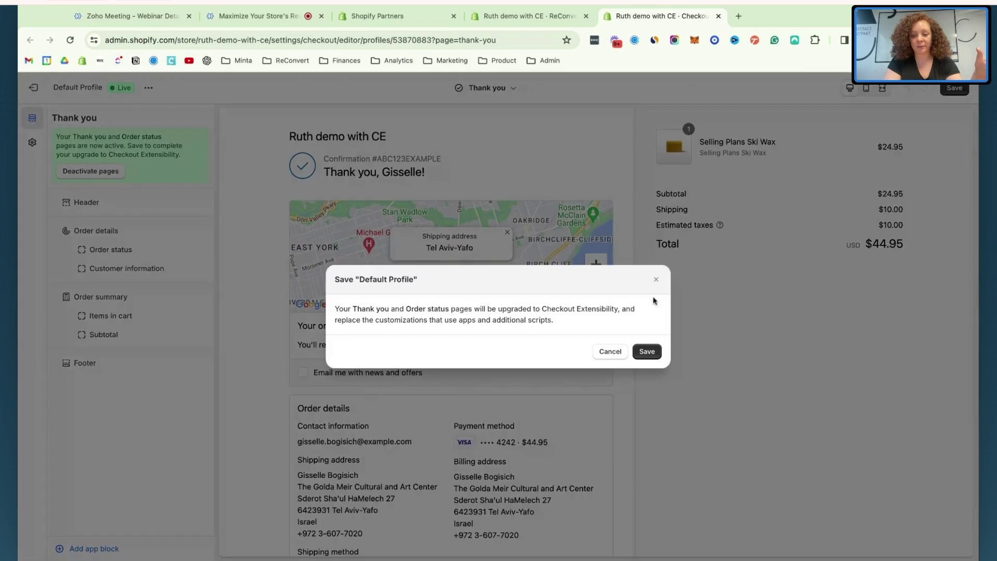
click(649, 353)
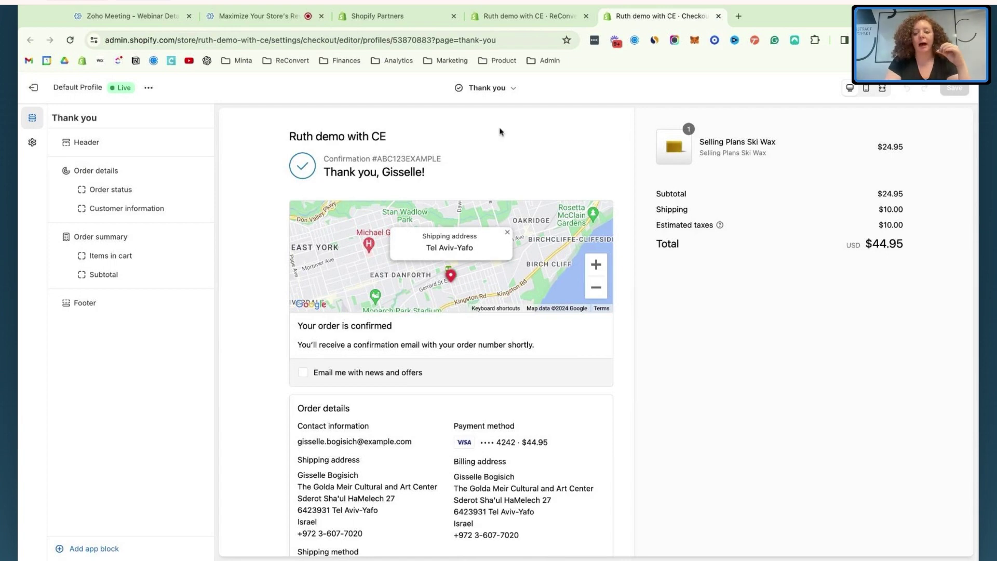
Review the list of editable pages and the app blocks available for the Thank you page.
click(498, 97)
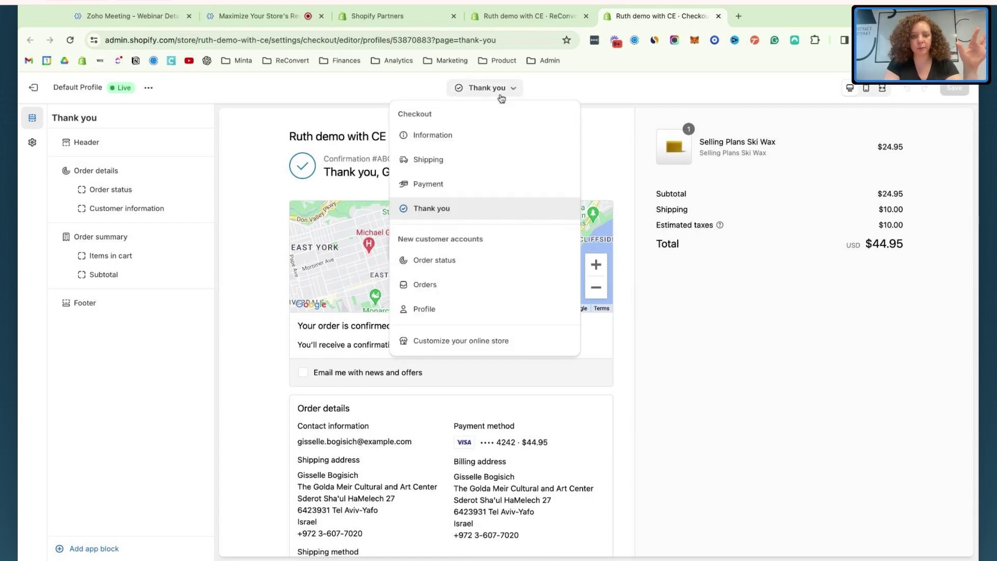
click(610, 162)
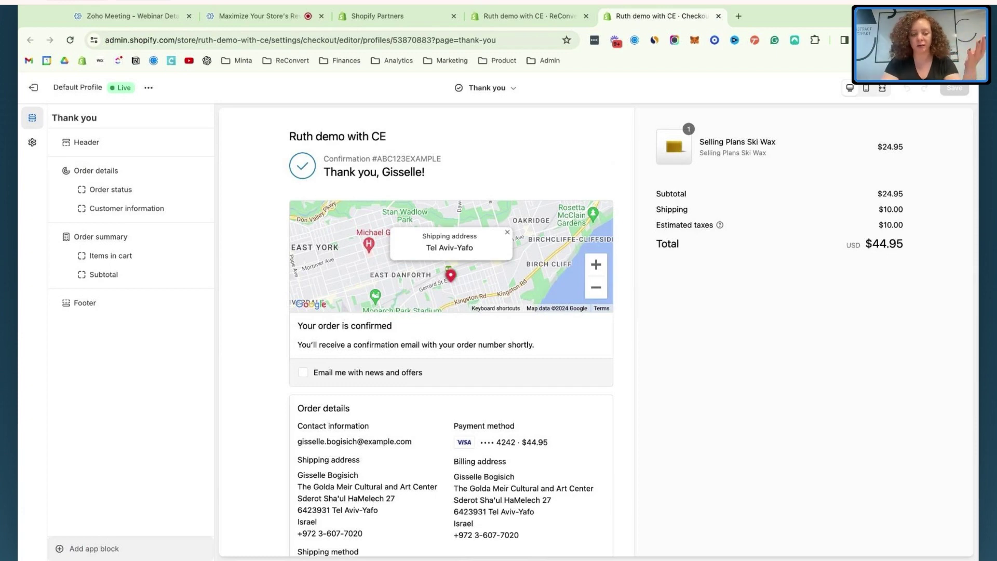
click(94, 549)
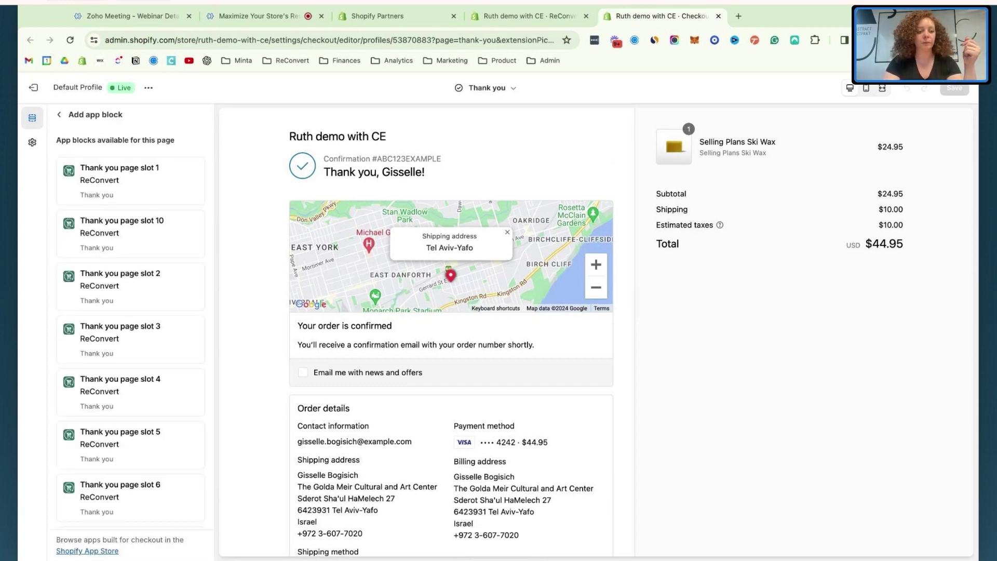
key(Escape)
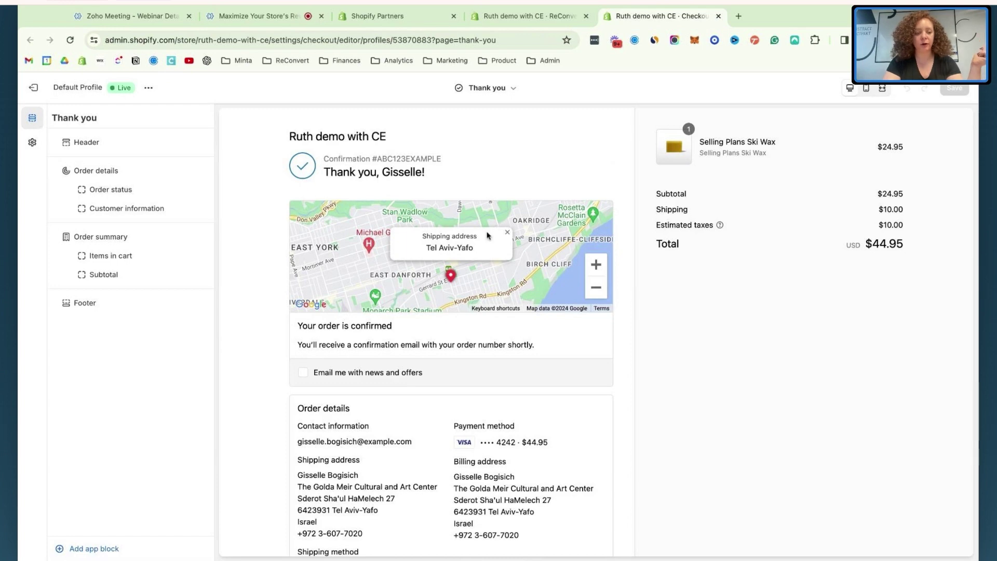
Add the Thank you page slot 1 app block and place it between Order status and Customer information.
click(78, 549)
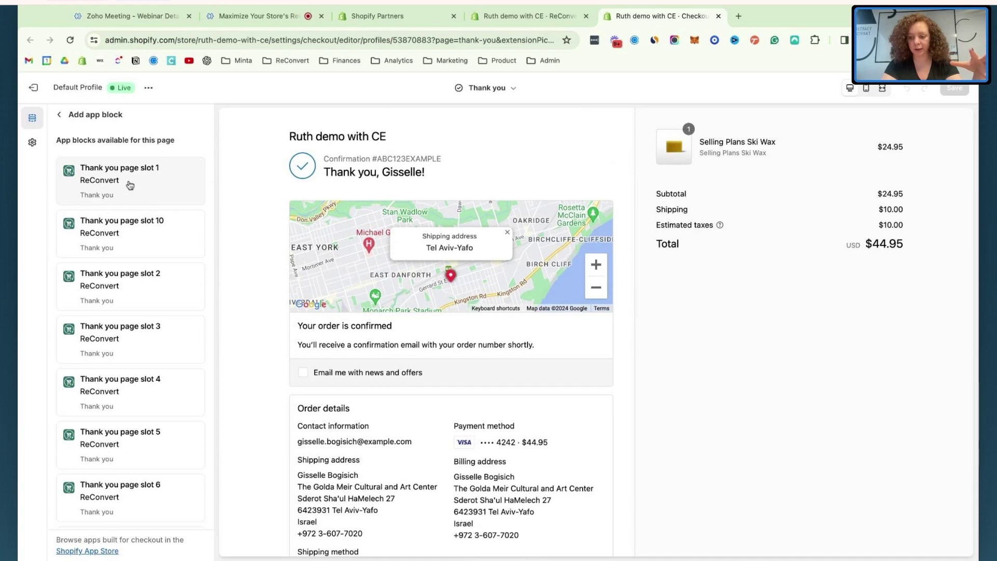
click(162, 185)
click(61, 119)
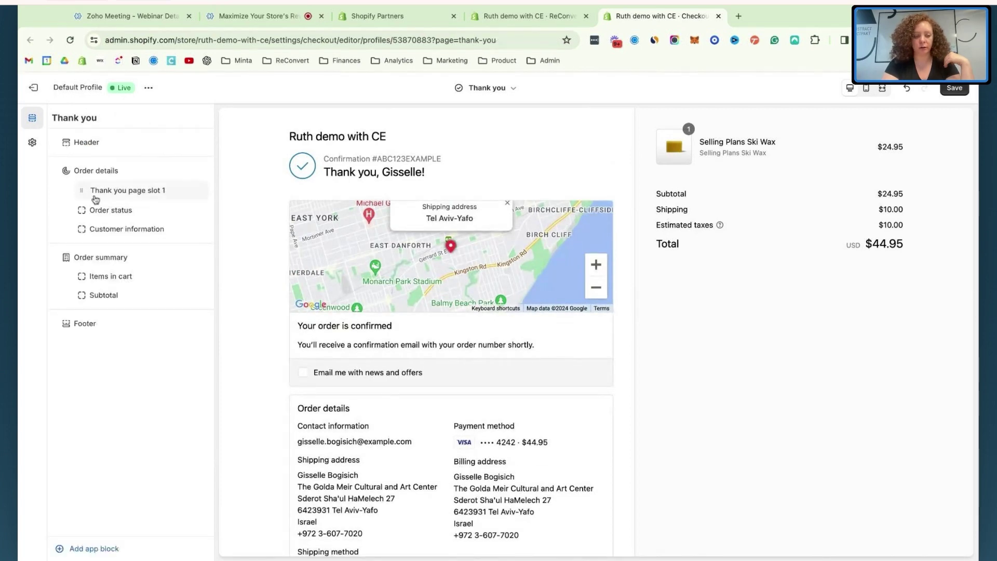
drag(88, 197, 88, 197)
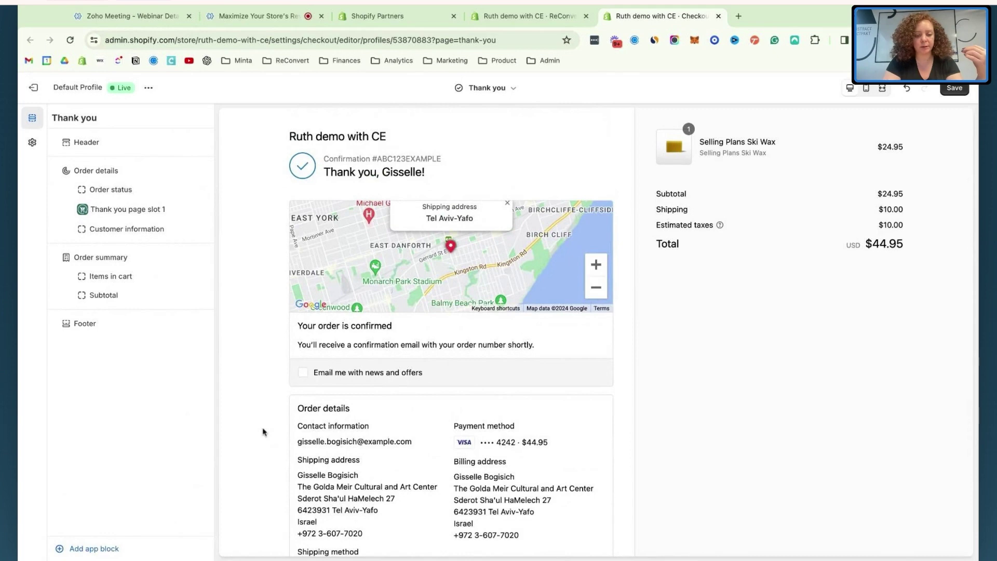
Add the Thank you page slot 2 app block, place it above Items in cart in the Order summary, and save.
click(111, 551)
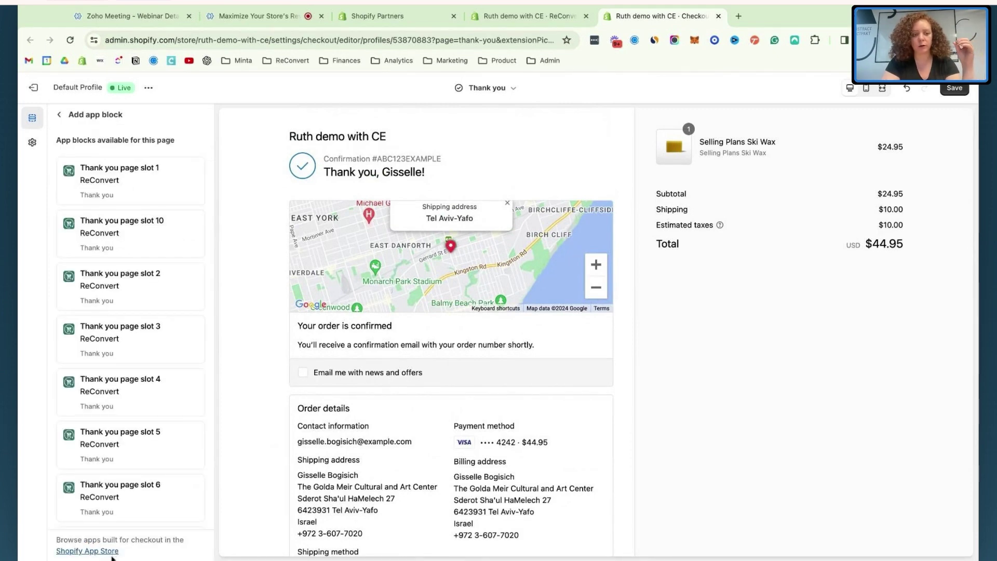
click(136, 288)
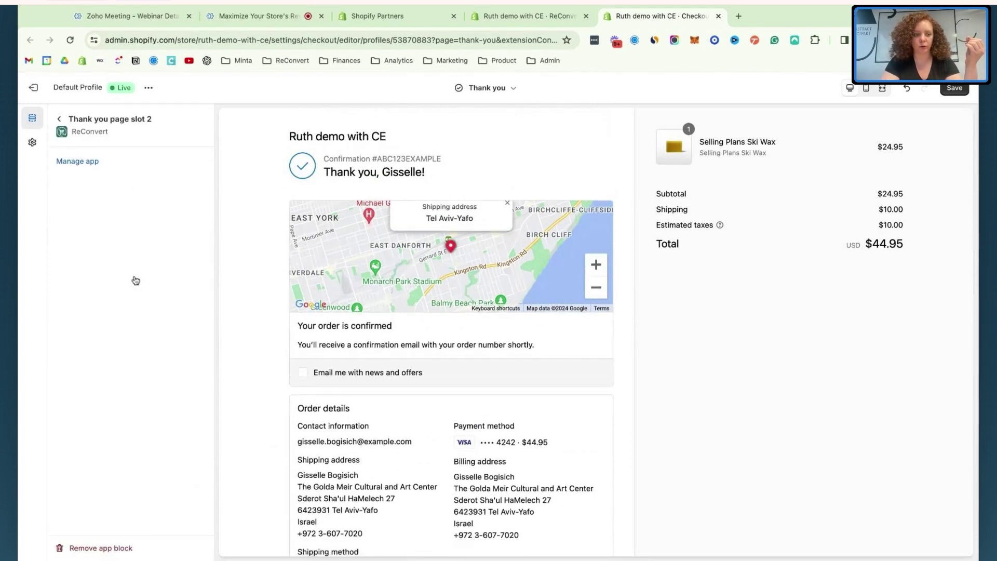
key(Escape)
drag(162, 198, 88, 291)
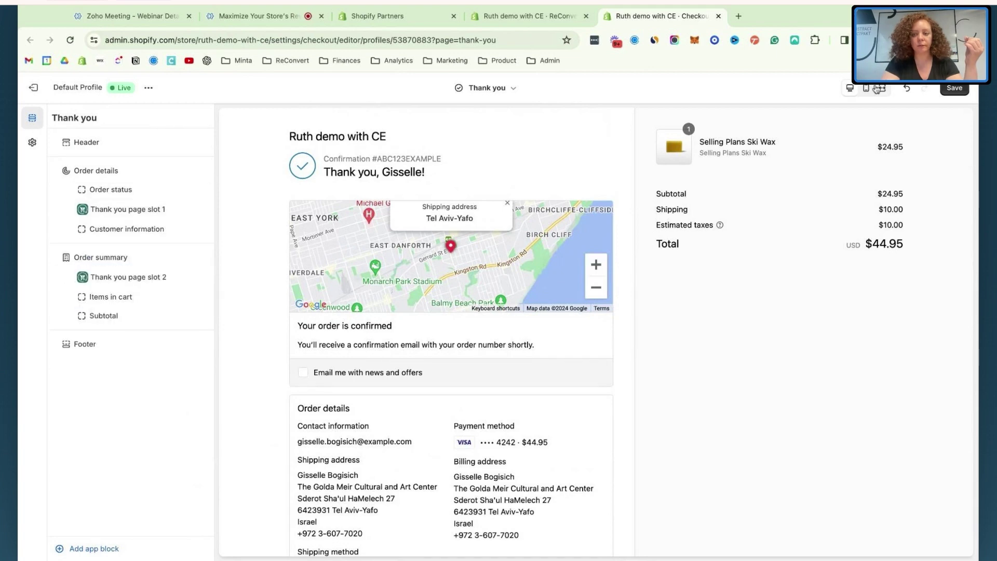
click(964, 93)
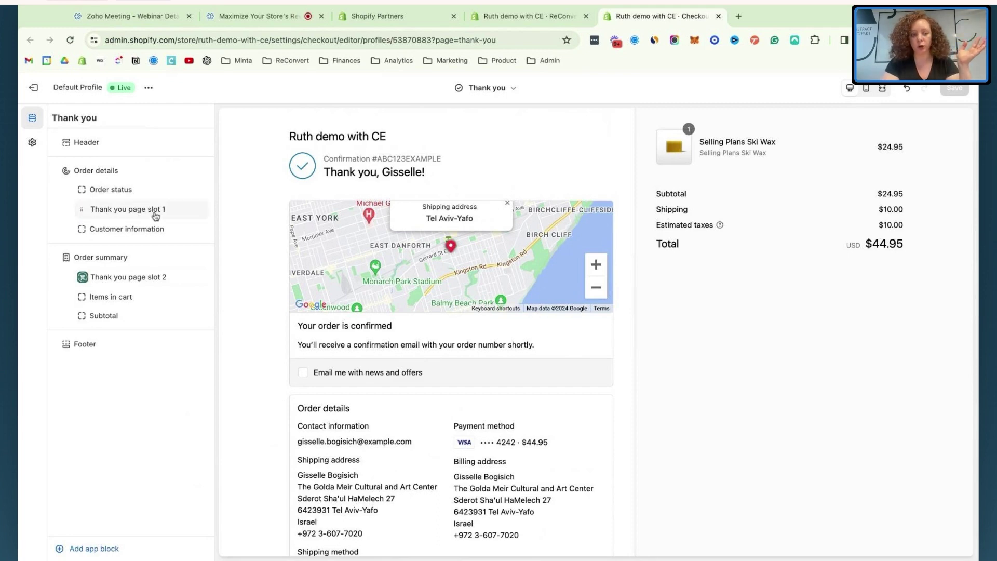
Move the Thank you page slot 1 block below Customer information in Order details and save the change.
scroll(450, 333, down, 3)
scroll(451, 332, up, 3)
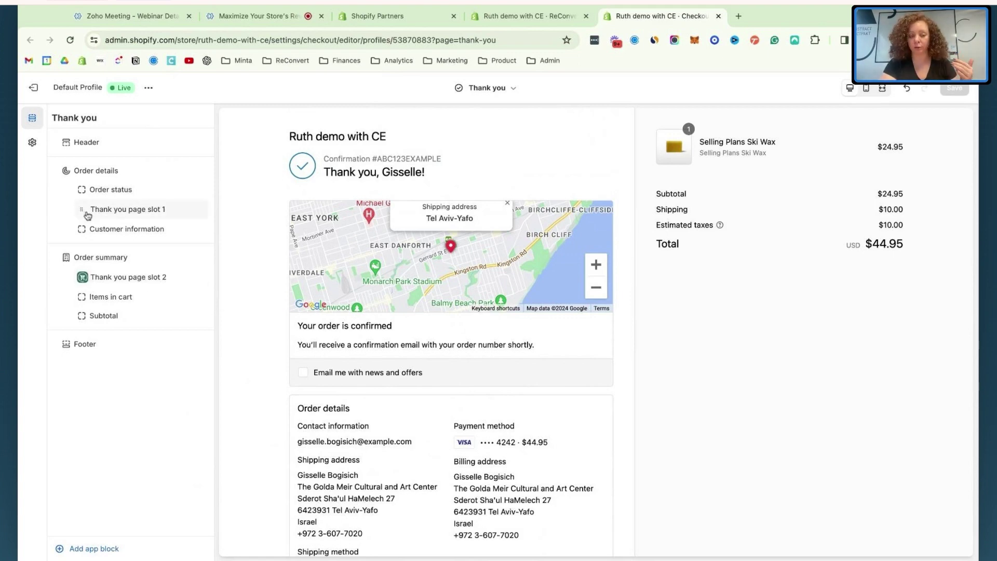
drag(82, 213, 86, 231)
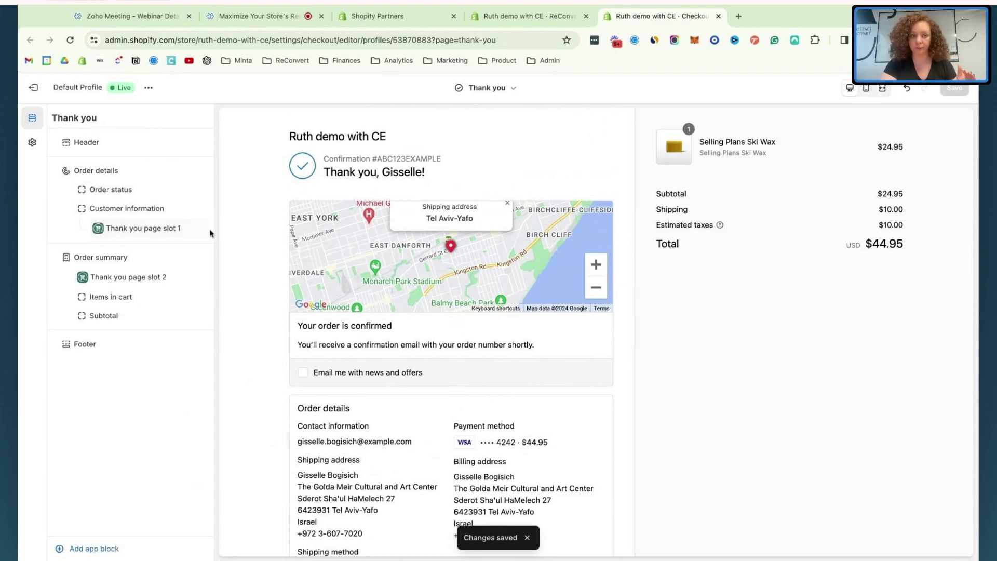
On the Order status page, add the Order status page slot 1 block below Items in cart and save.
click(499, 88)
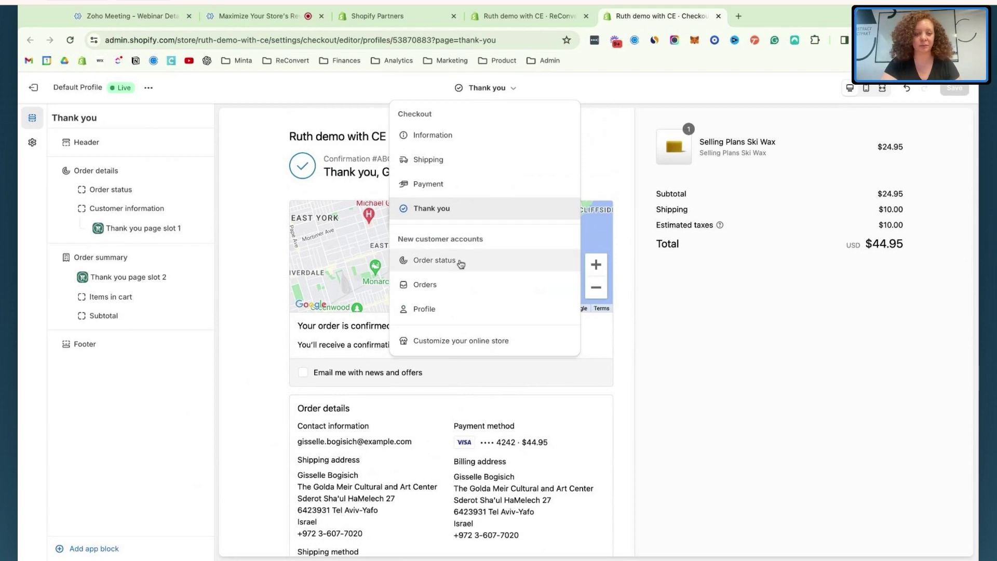
click(431, 261)
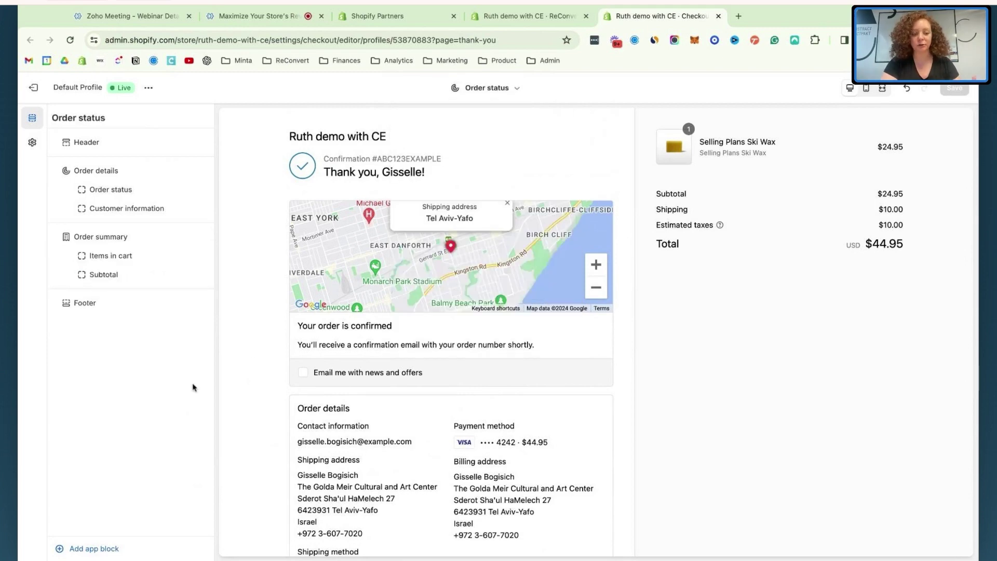
click(78, 548)
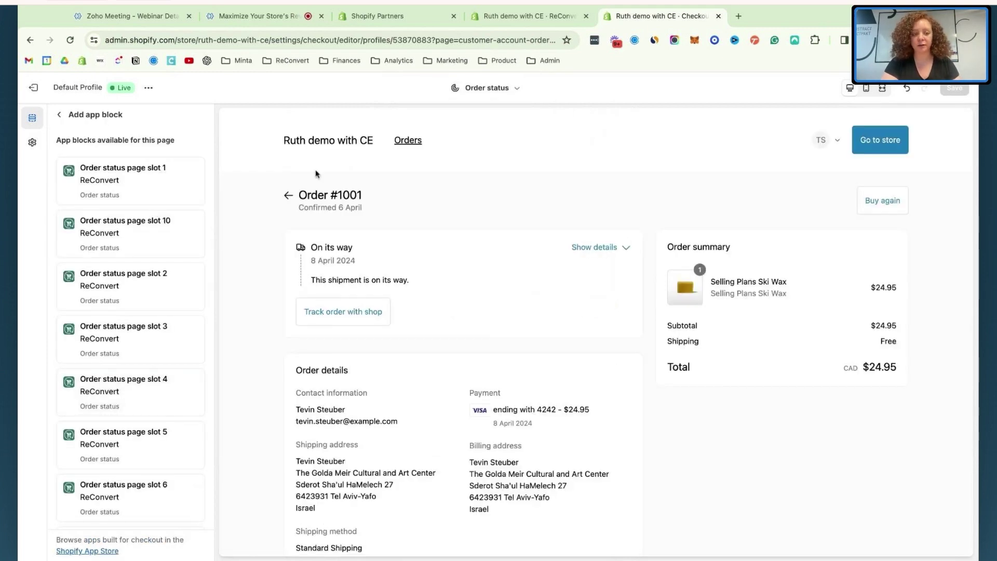
click(100, 201)
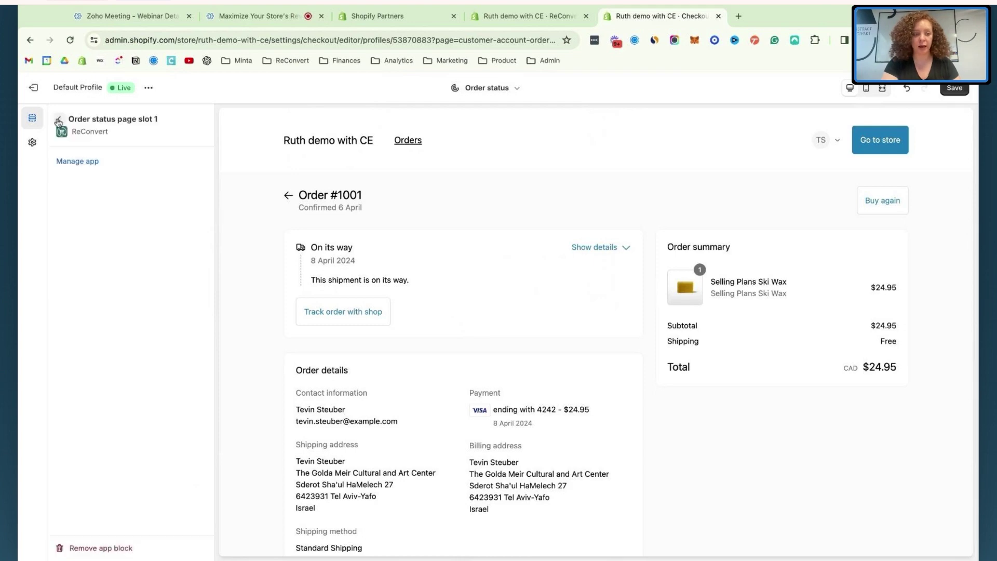
click(58, 122)
drag(128, 195, 86, 298)
scroll(634, 190, down, 2)
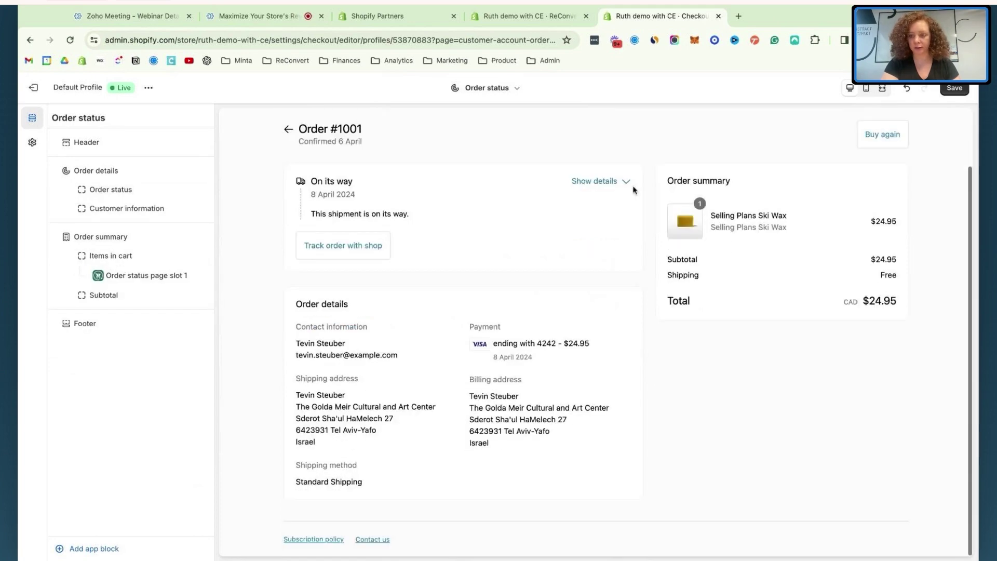
click(945, 89)
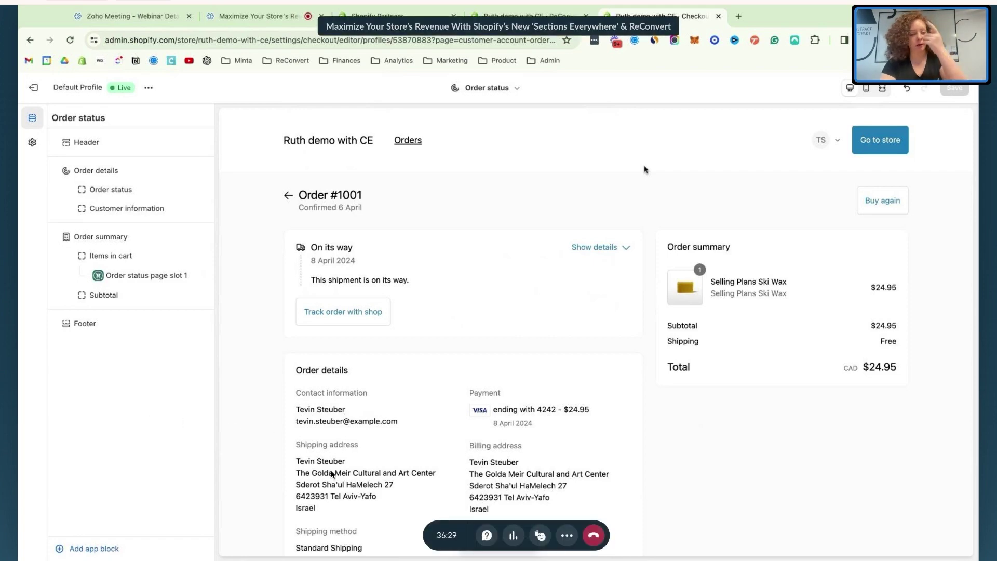
Check the webinar's Q&A for questions and look over its preference settings.
click(486, 540)
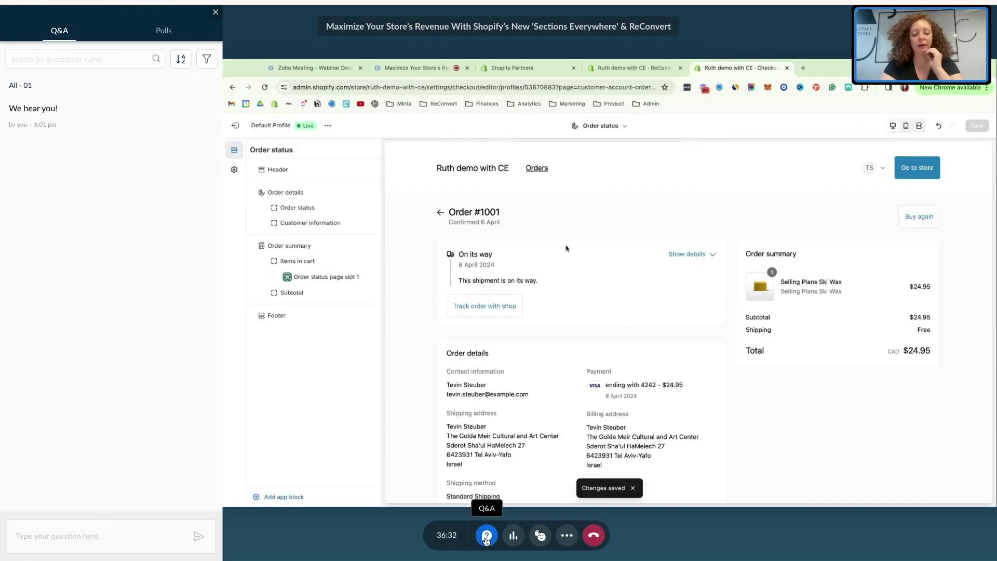
click(488, 538)
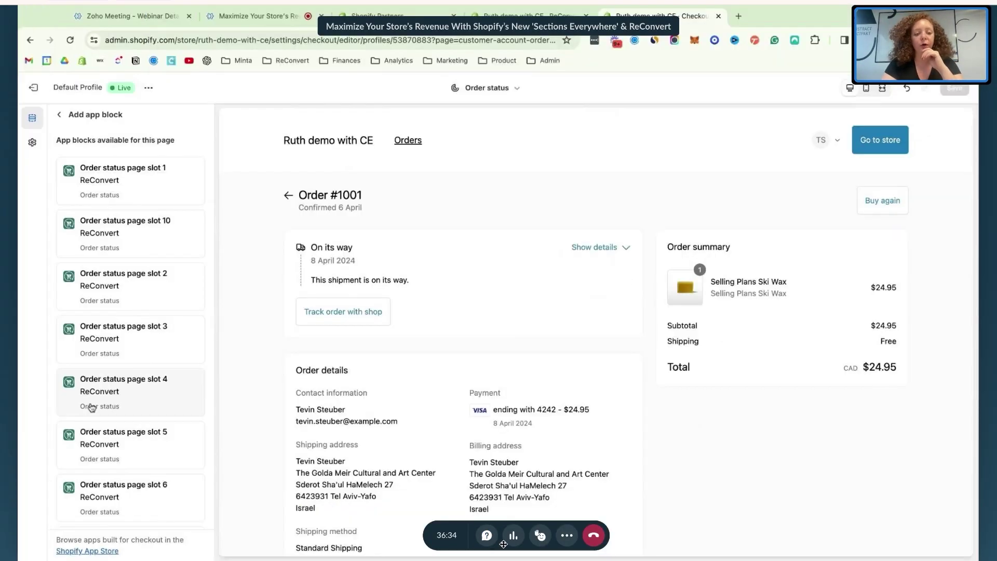
click(566, 541)
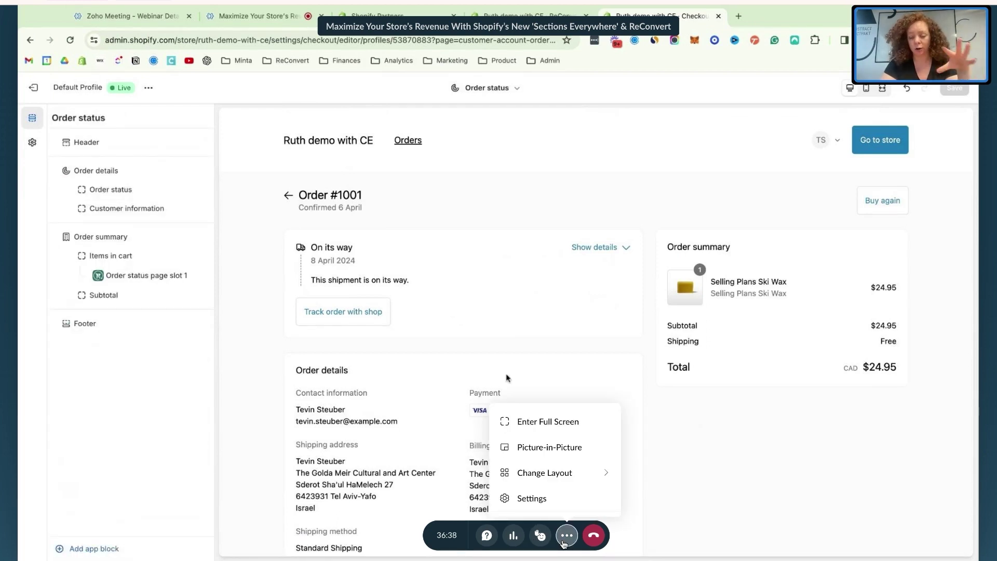
mouse_move(577, 479)
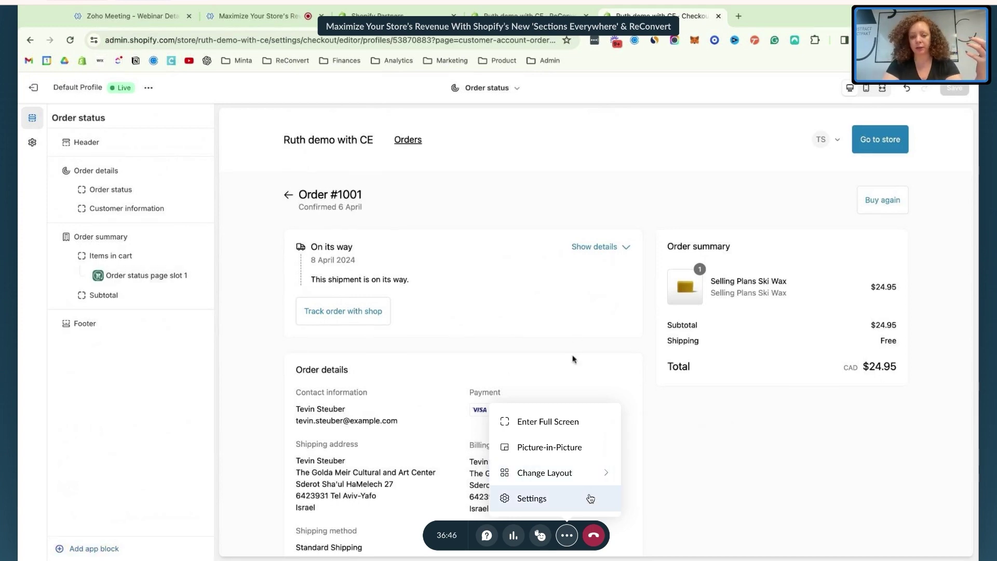
click(583, 500)
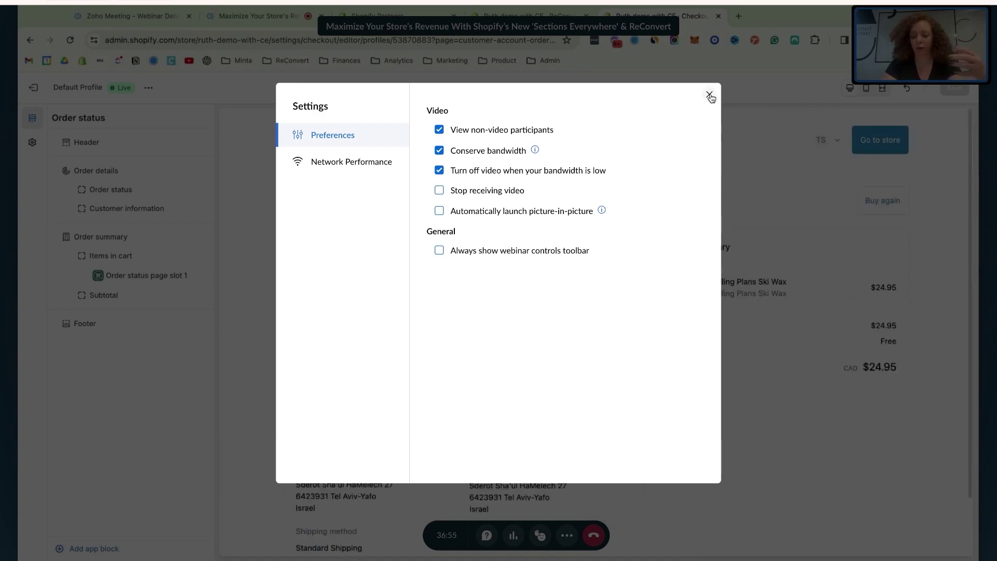
click(710, 95)
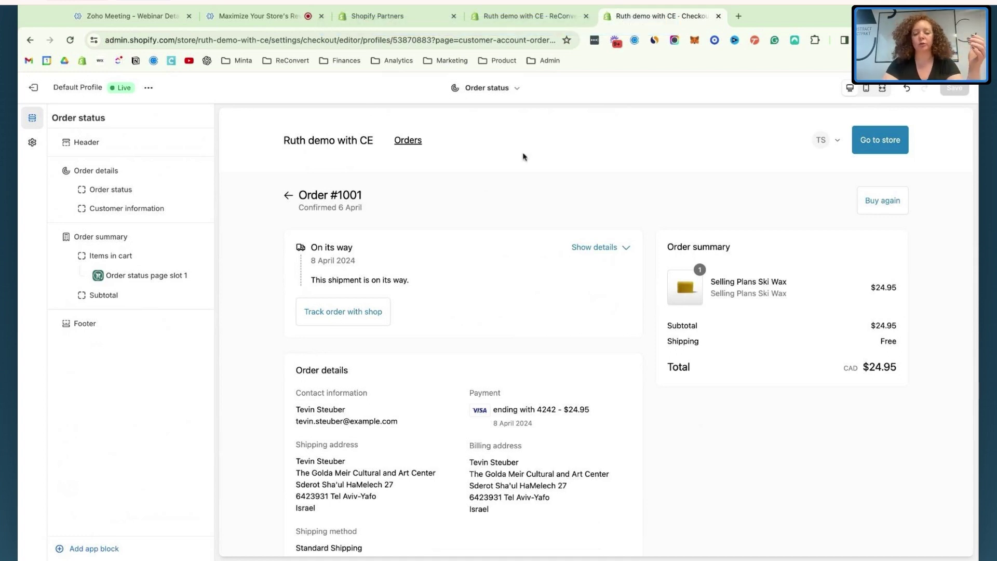
click(508, 98)
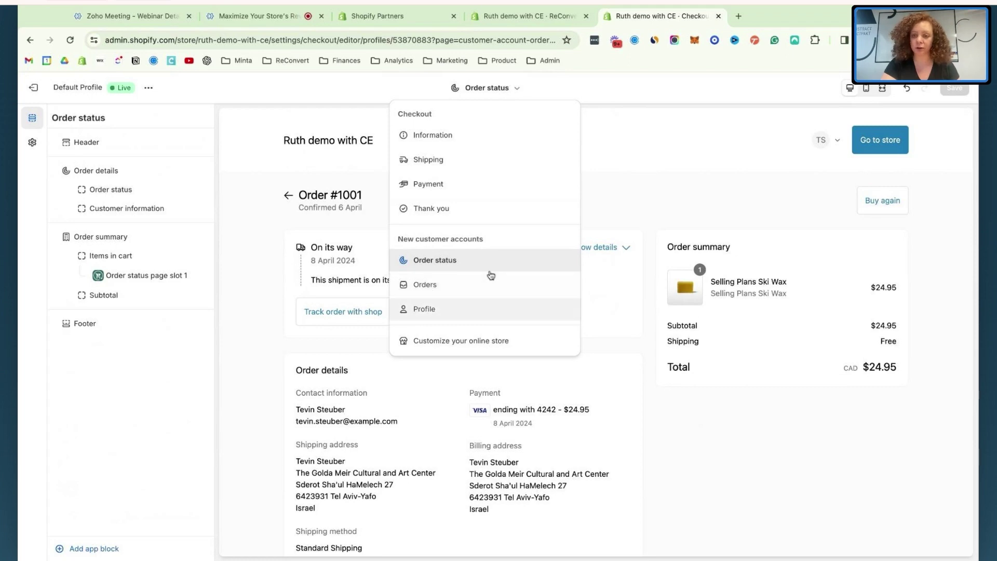
click(746, 127)
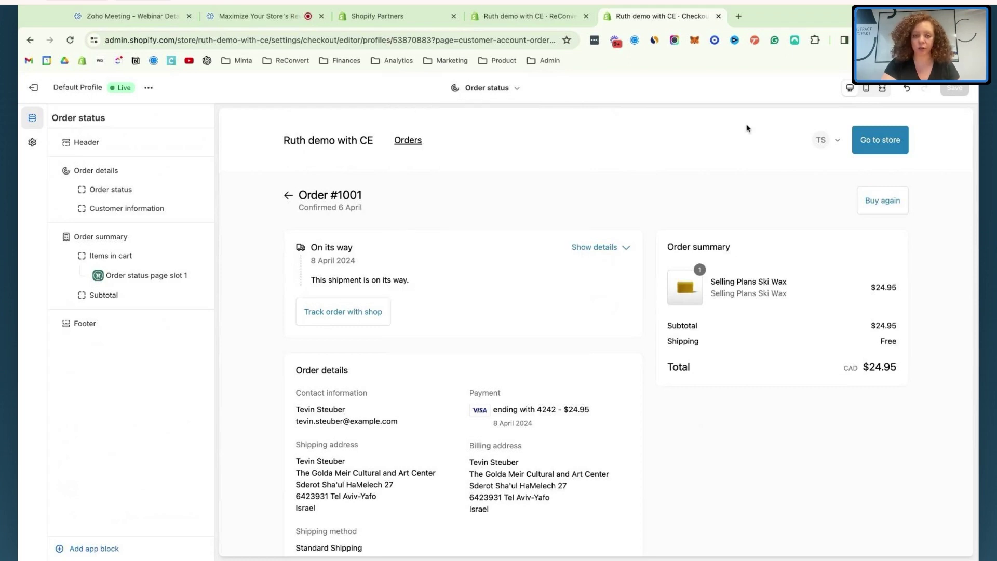
Return to the ReConvert migration wizard and mark the widgets as placed in the Shopify editor.
click(518, 23)
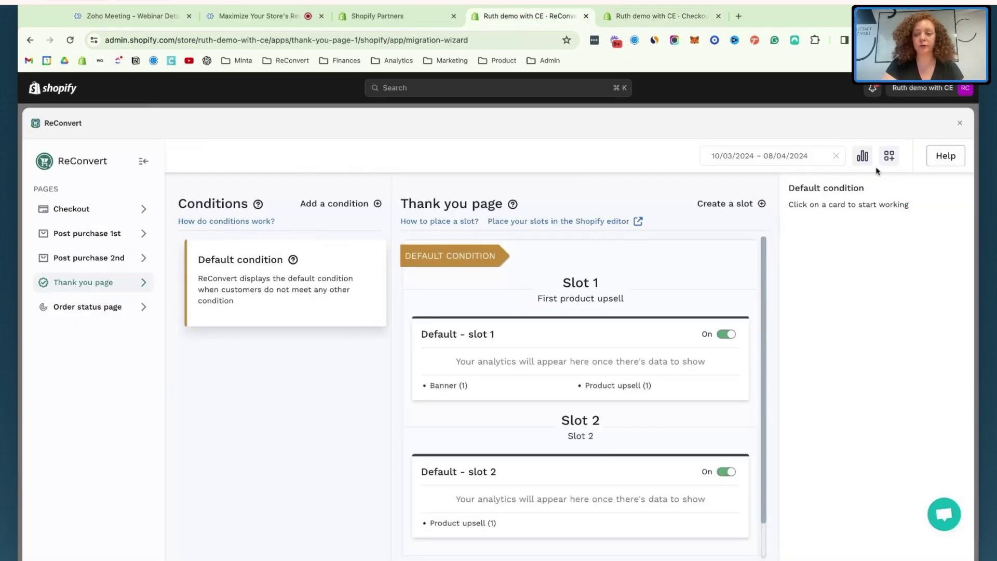
click(961, 124)
click(523, 407)
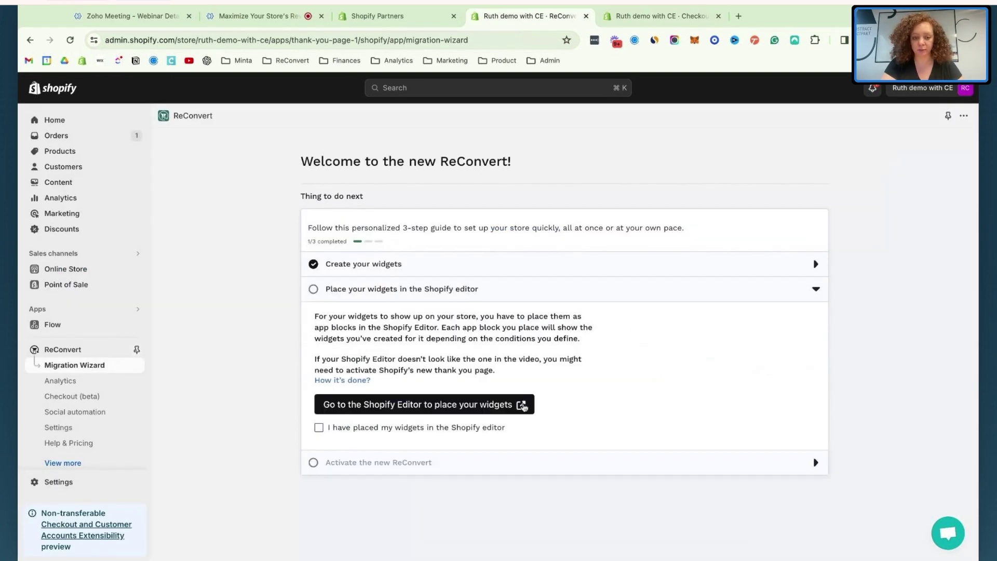
click(319, 428)
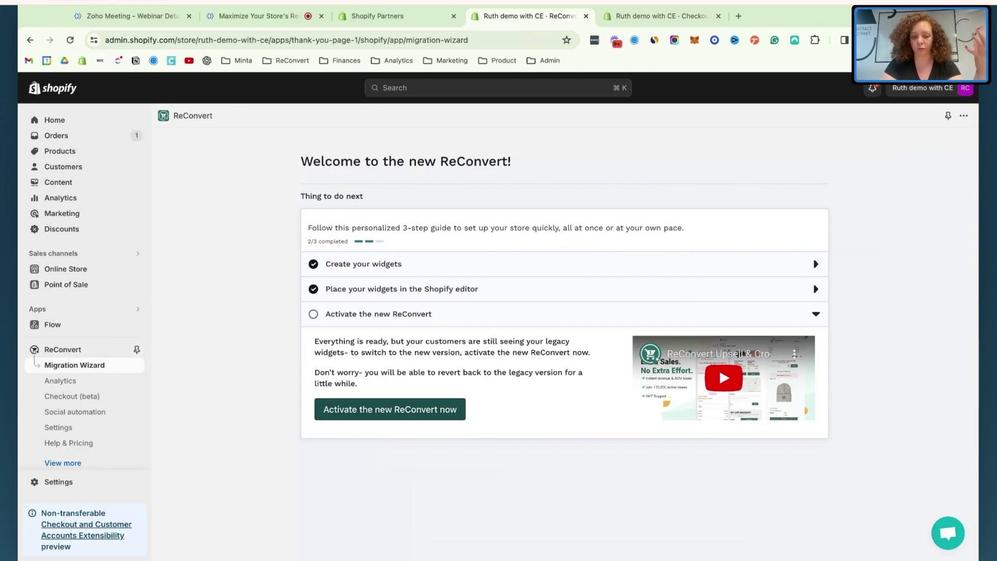
Activate the new ReConvert from the migration wizard and continue to the app's dashboard.
click(447, 409)
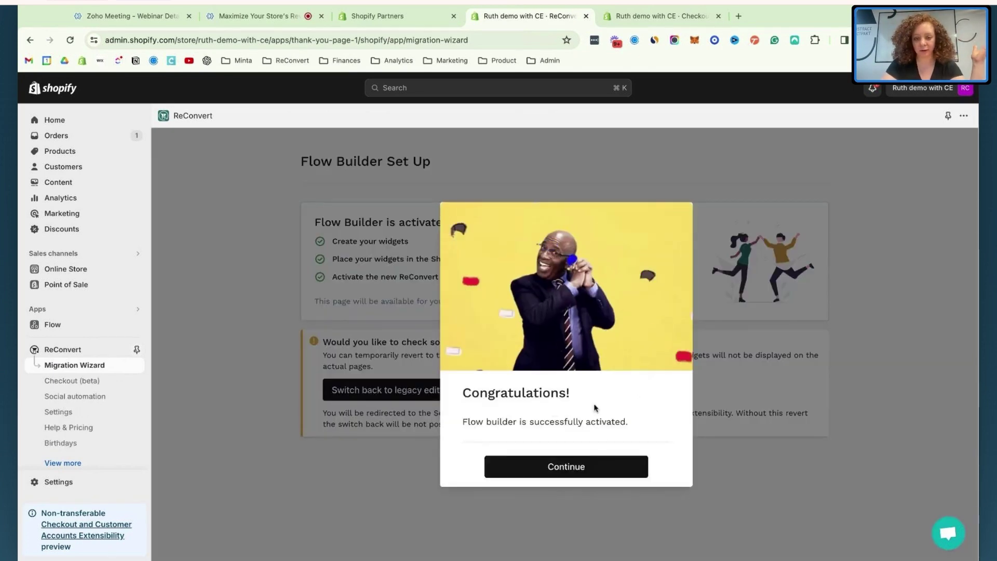
click(583, 467)
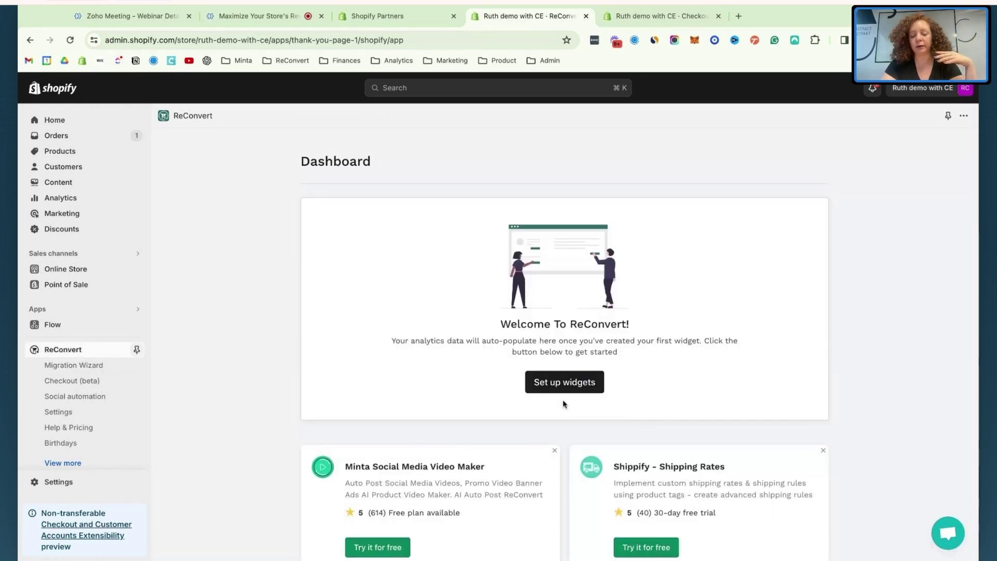
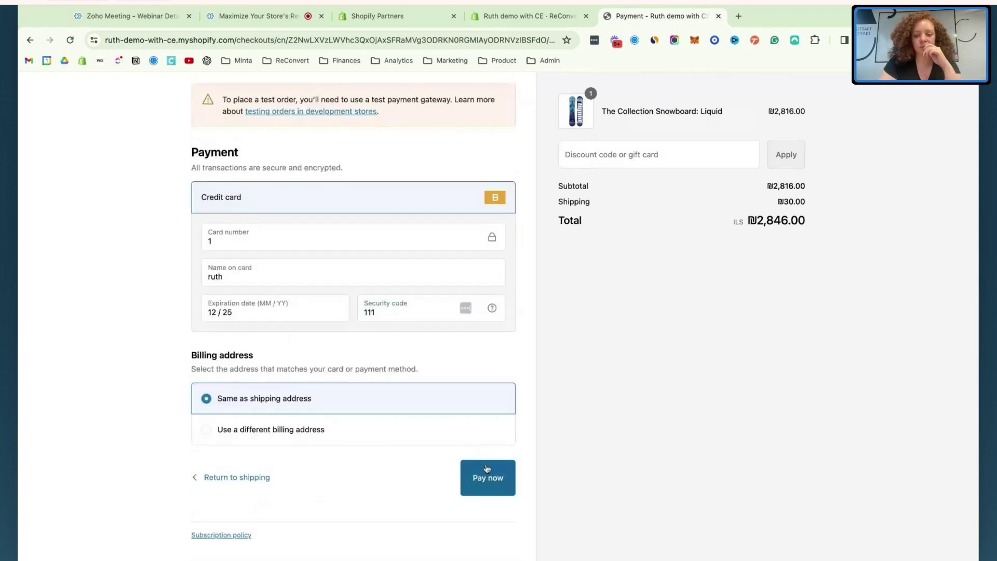
Pay for the test order of The Collection Snowboard: Liquid and review the upsell placements on the Thank you page.
click(485, 474)
scroll(582, 389, down, 5)
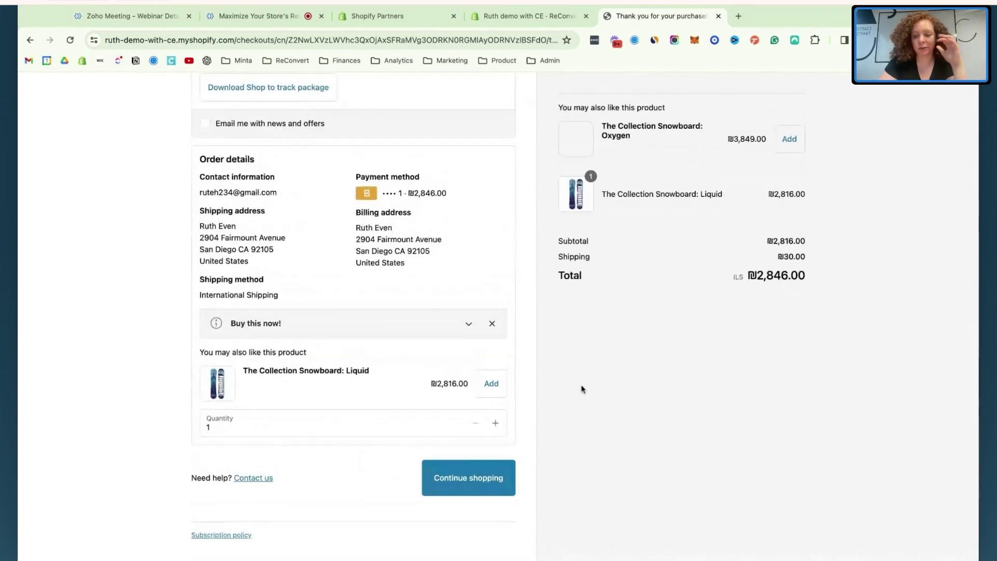
scroll(582, 389, up, 1)
scroll(641, 206, up, 5)
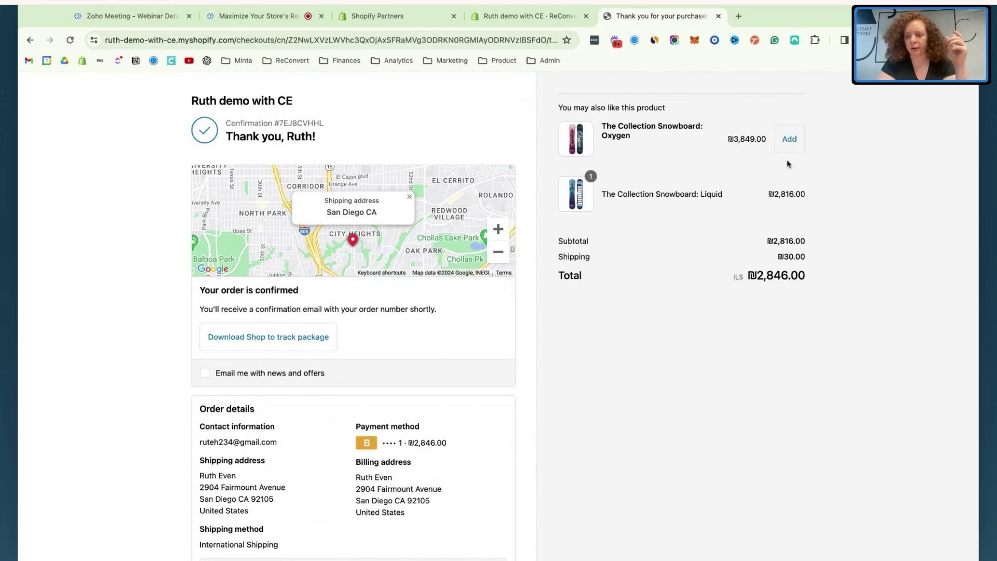
scroll(488, 412, down, 5)
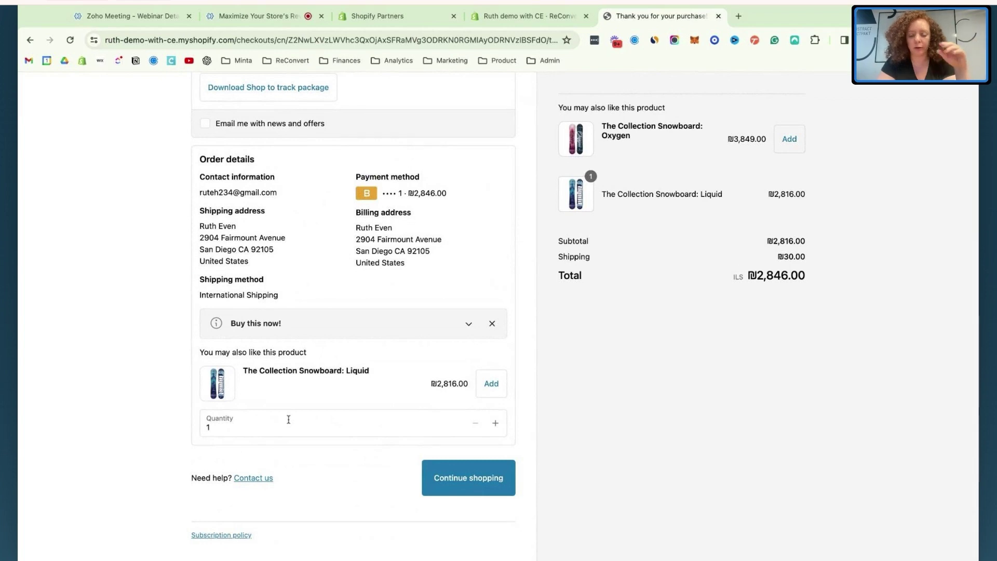
Add the Liquid snowboard upsell offered in Order details, compare its checkout with the Thank you page, and close that checkout.
click(485, 385)
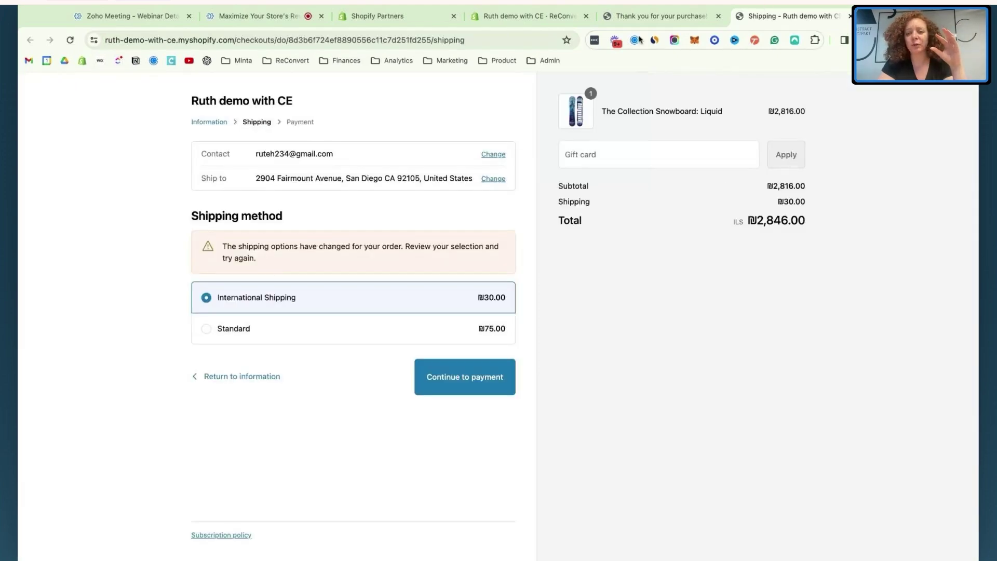
click(659, 16)
scroll(464, 409, up, 5)
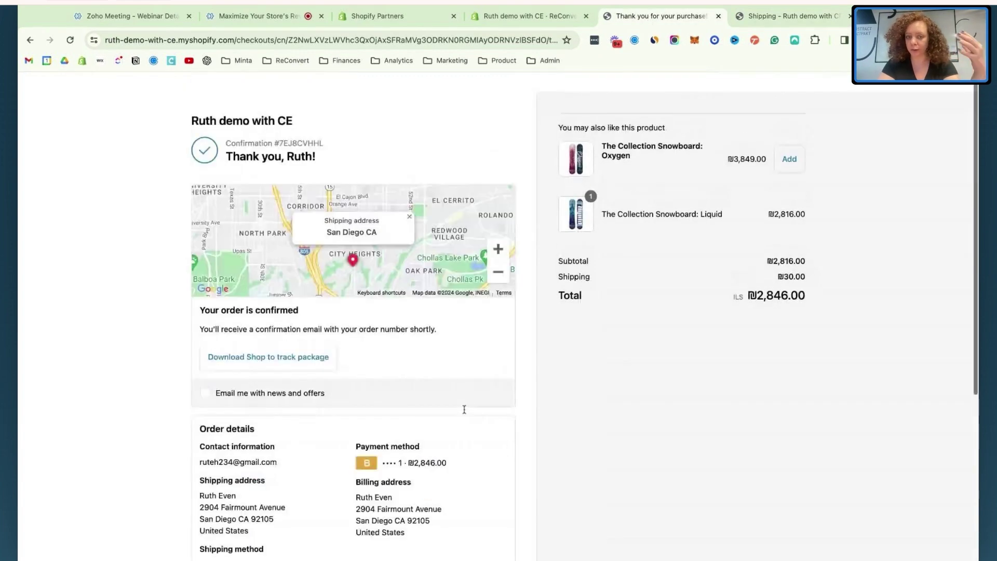
click(793, 17)
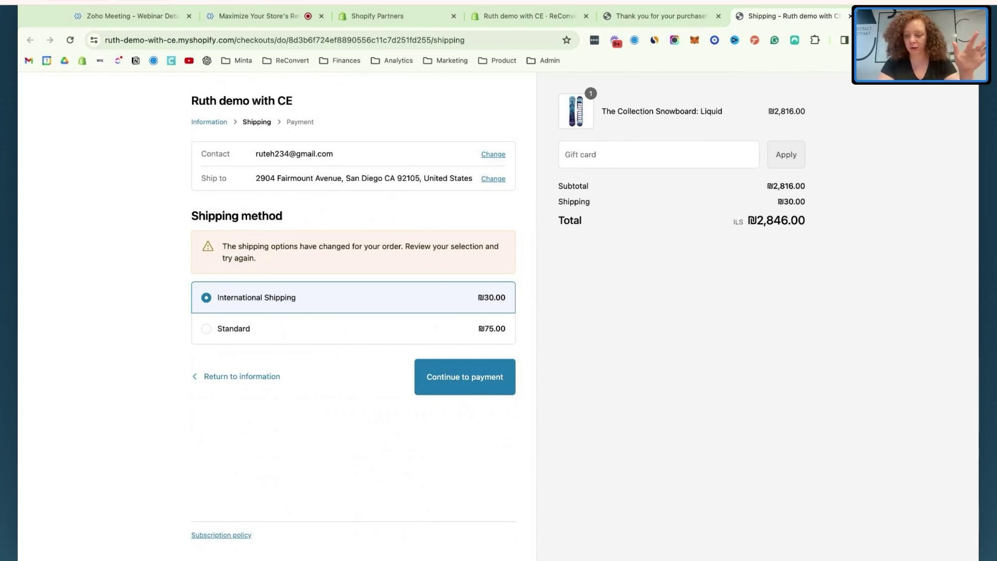
key(super+w)
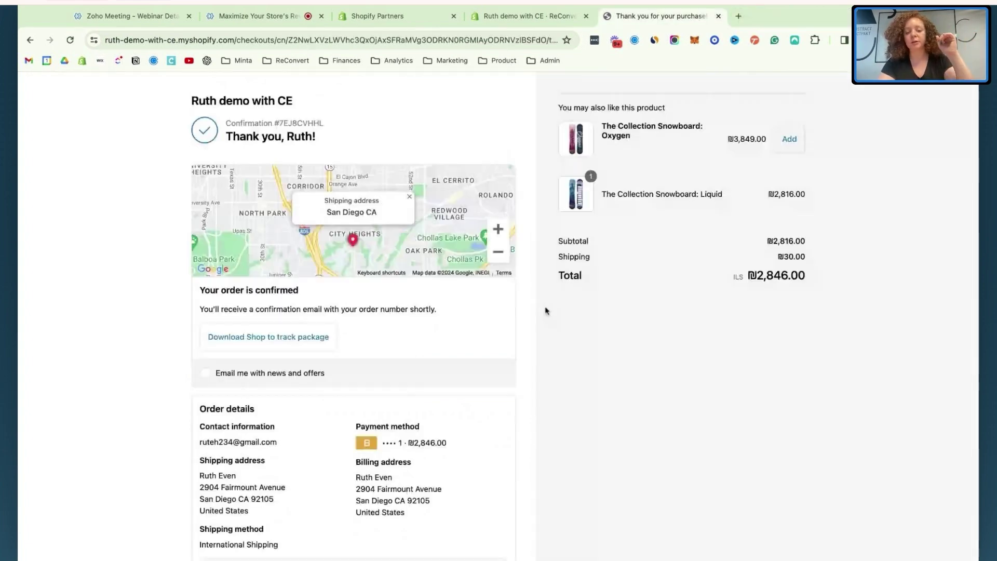
Look over the Thank you page again, reload it as the Order status page, and examine the upsell in the order summary.
scroll(545, 307, down, 5)
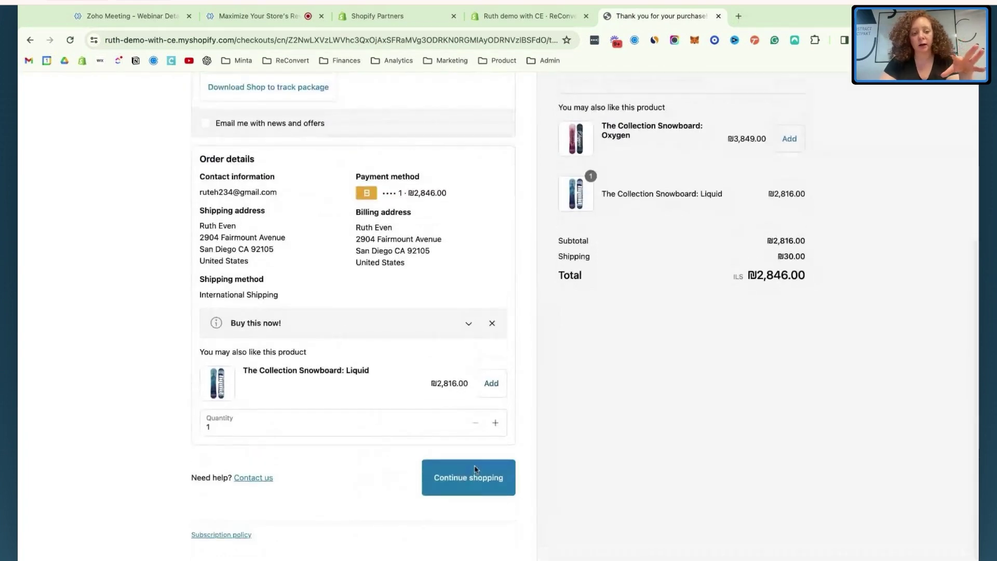
scroll(323, 306, up, 5)
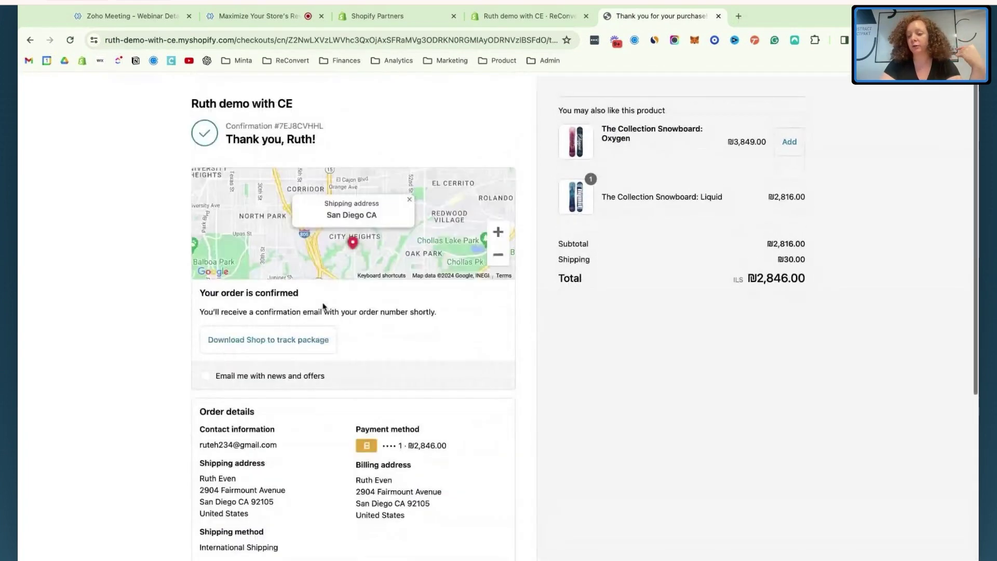
scroll(582, 476, down, 5)
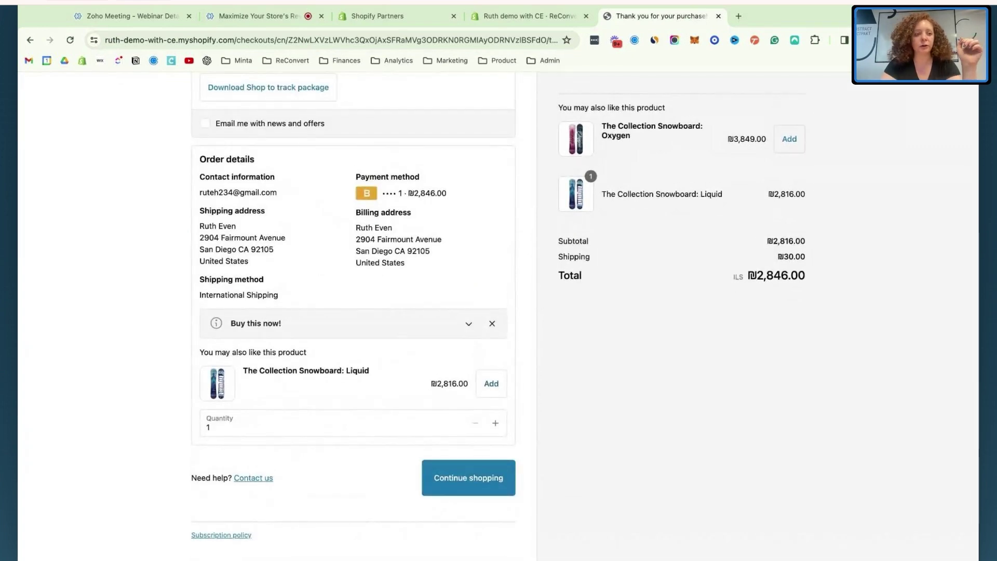
key(super+r)
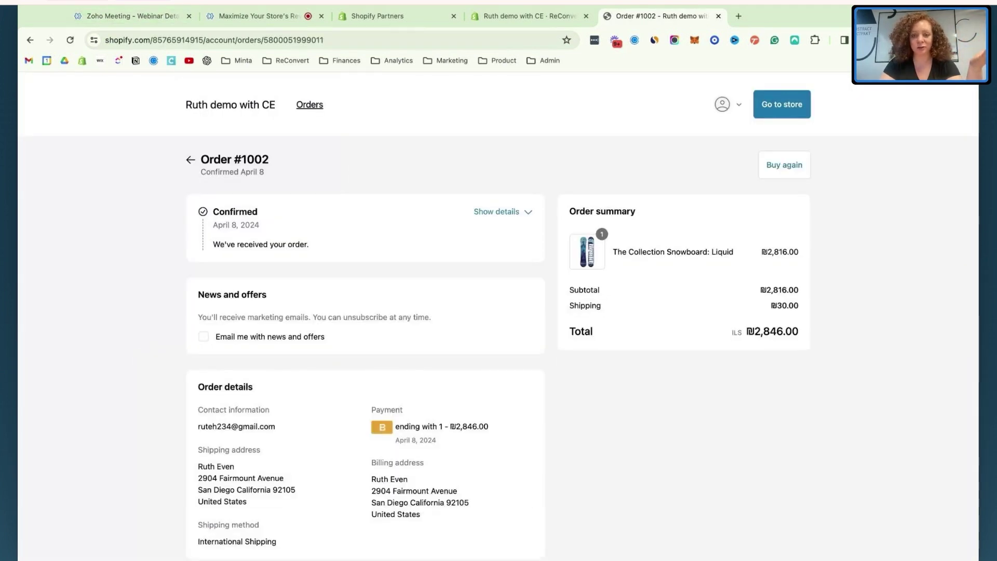
scroll(965, 144, down, 3)
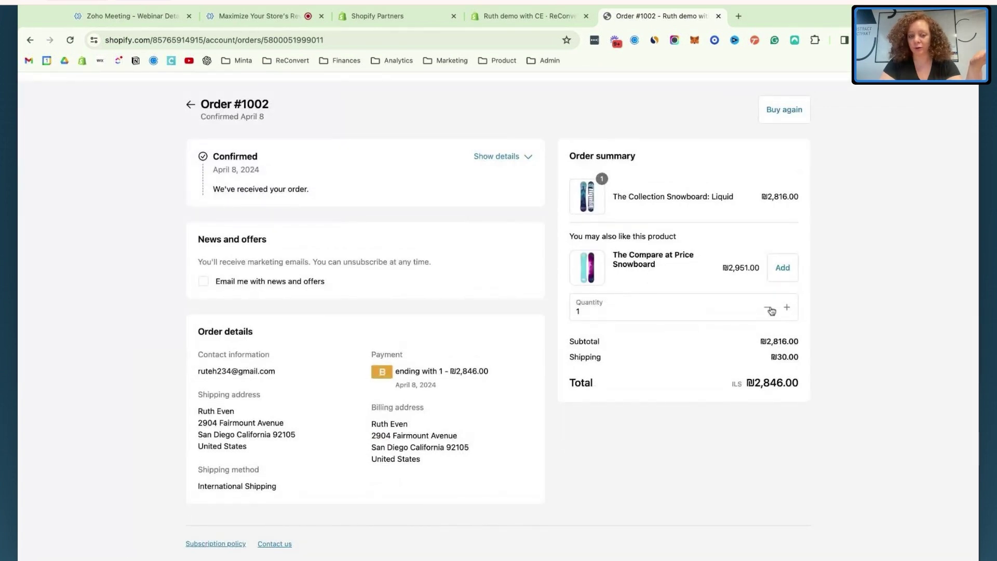
scroll(702, 294, up, 3)
scroll(702, 295, down, 1)
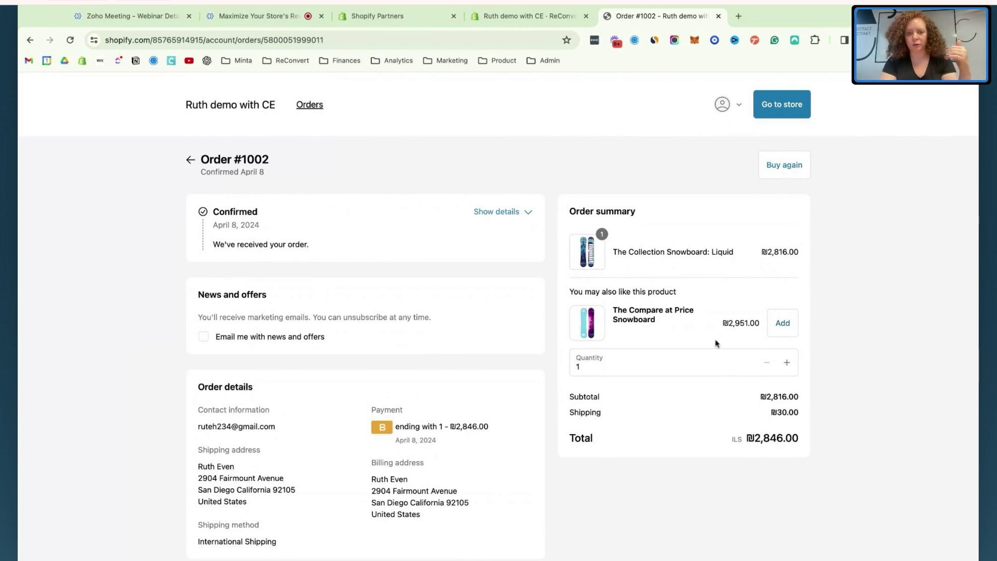
In ReConvert's Thank you page slot 1, set the product upsell's Add button type to Primary, save, and return to the dashboard.
click(550, 19)
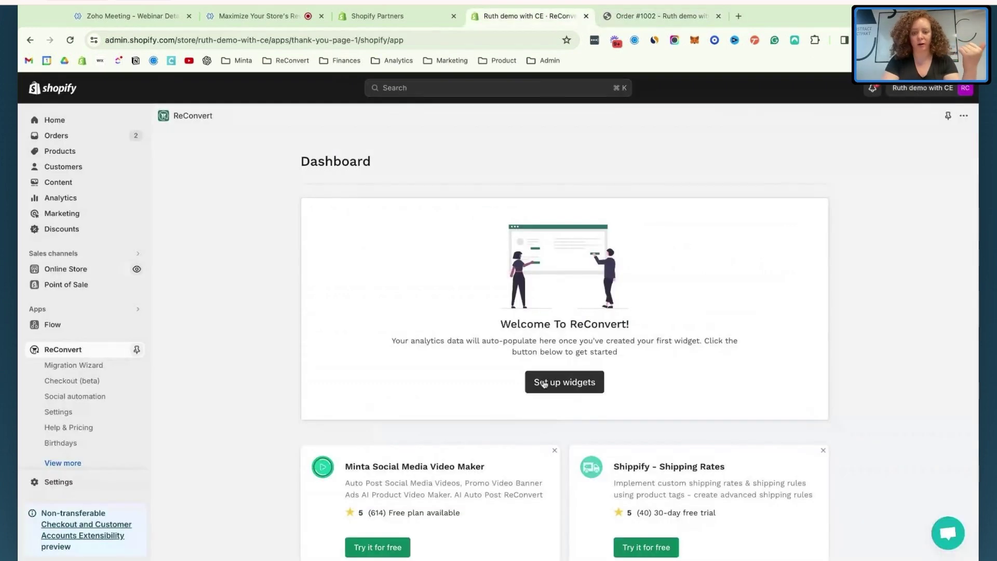
click(544, 383)
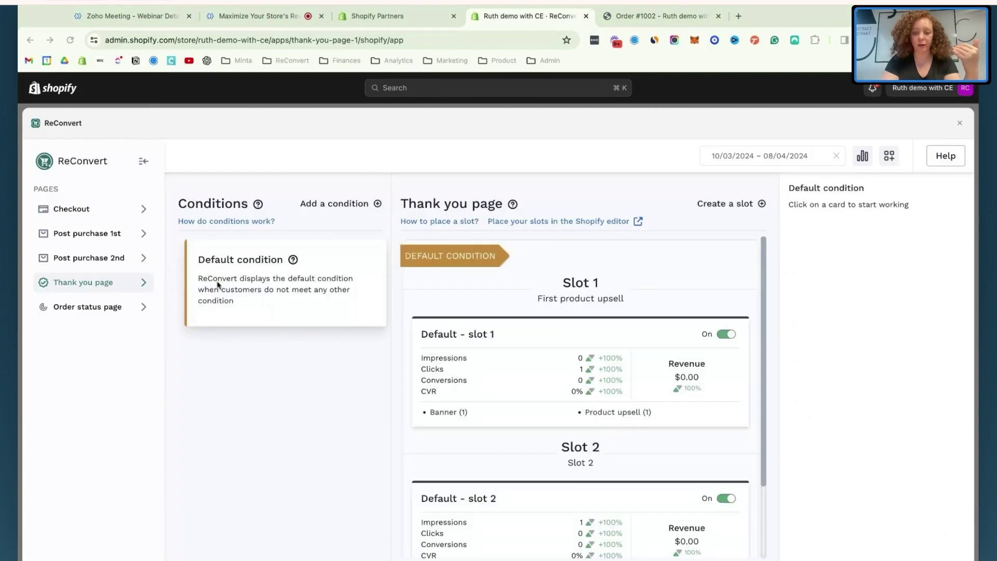
click(551, 335)
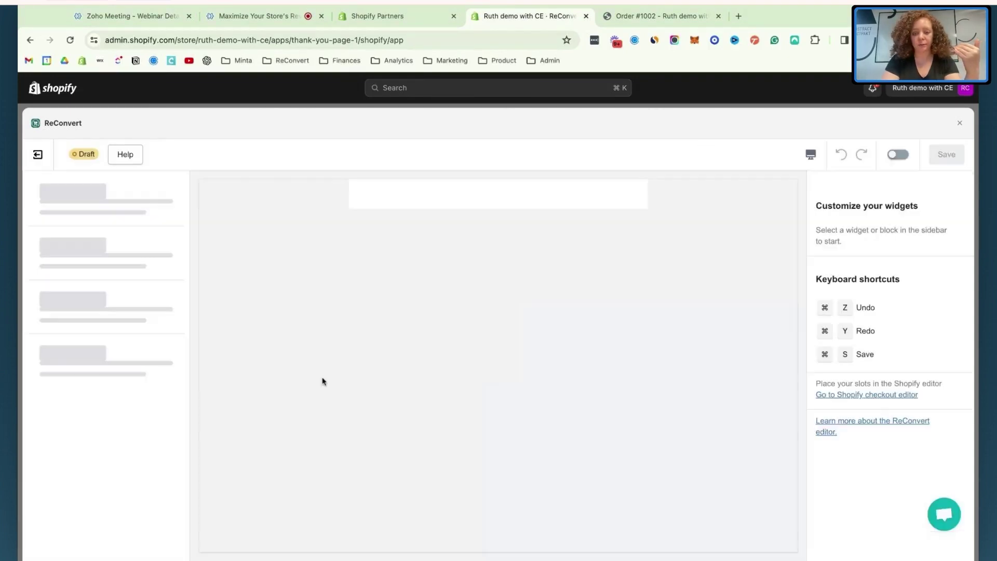
click(626, 272)
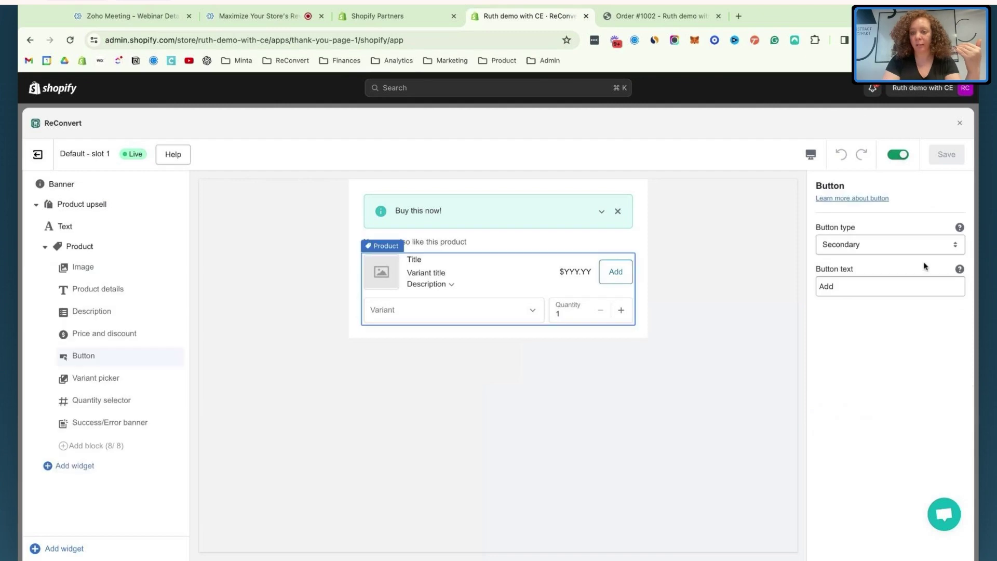
click(896, 252)
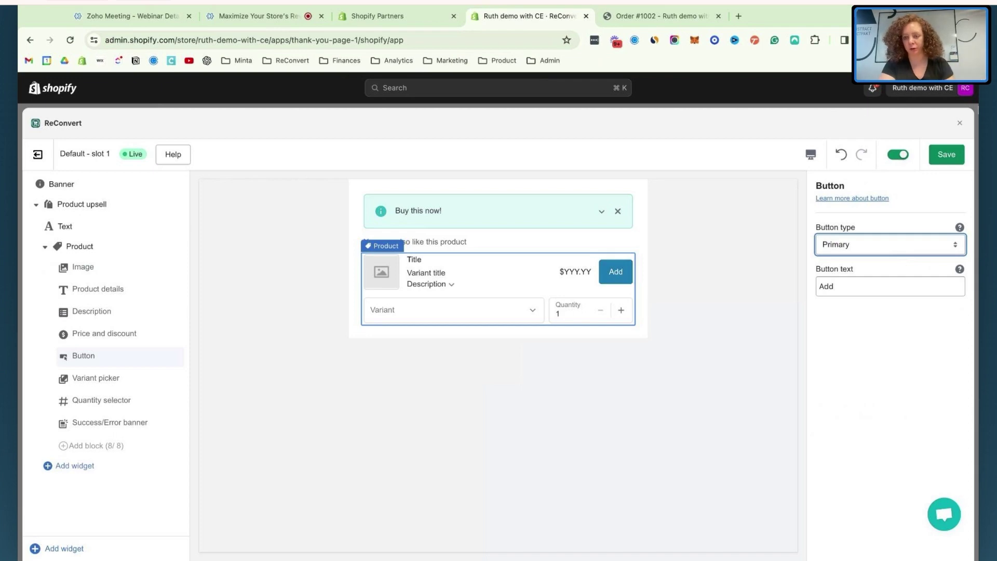
click(947, 155)
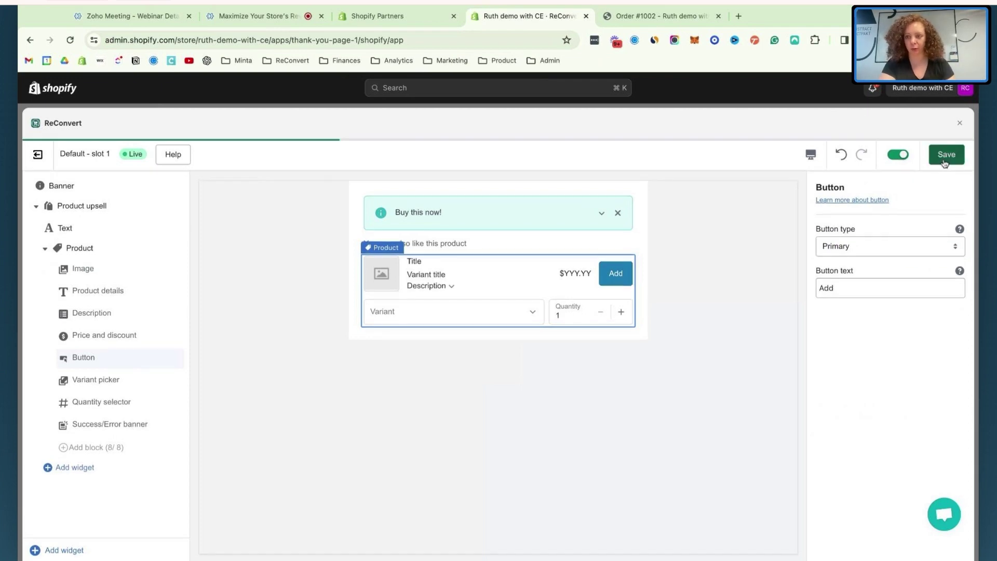
click(962, 124)
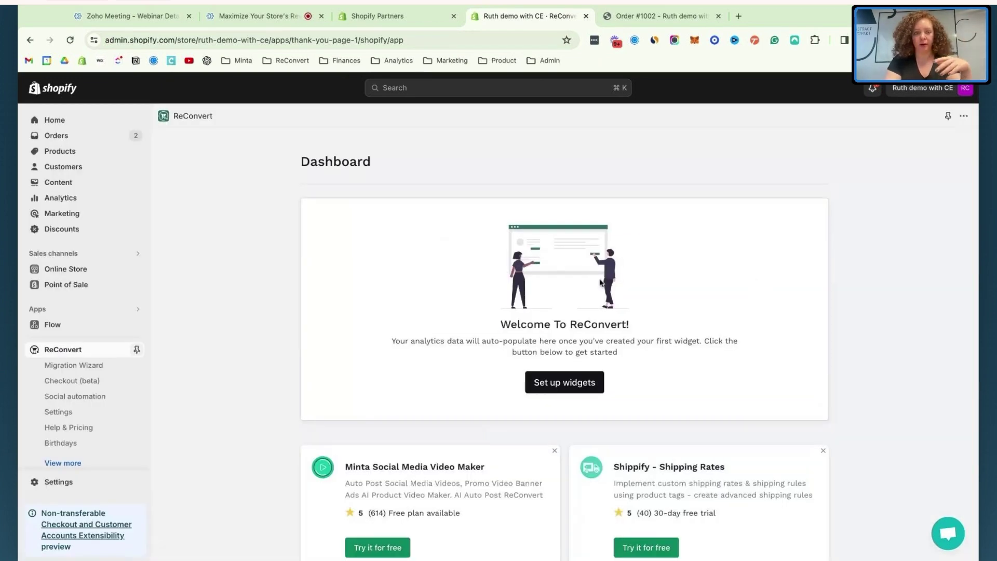
click(647, 16)
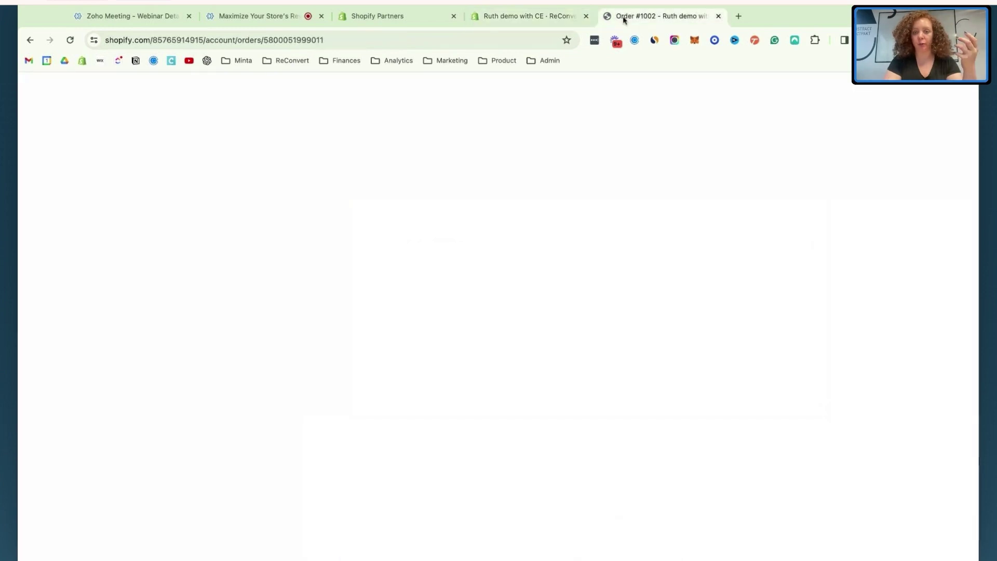
click(526, 21)
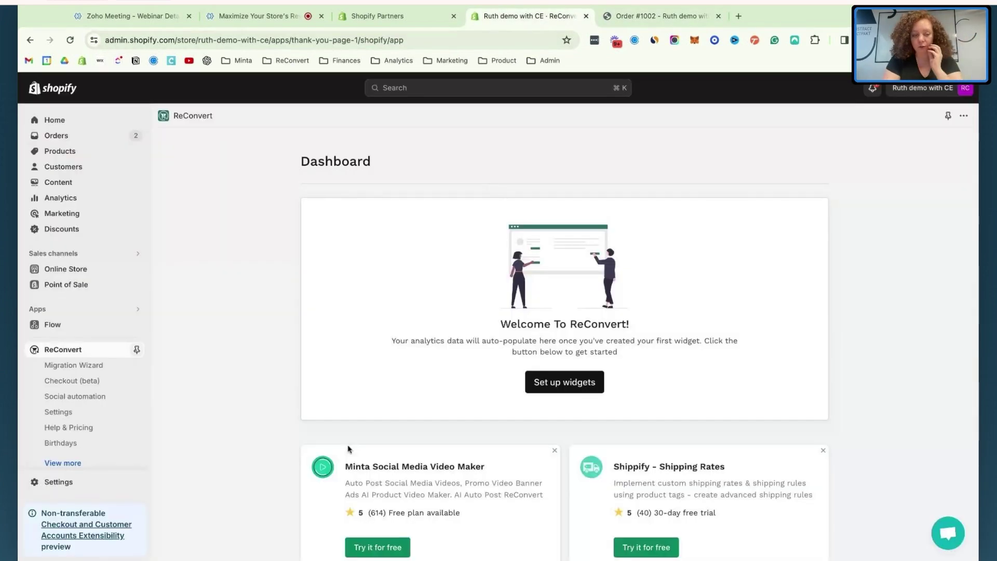